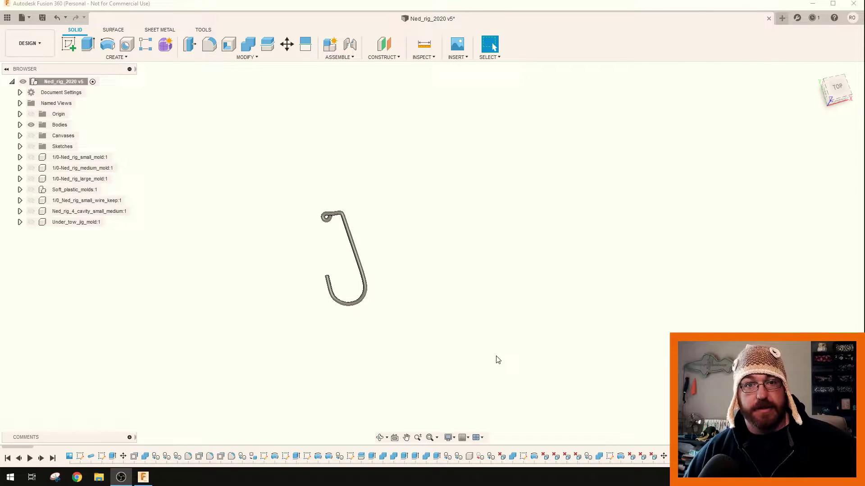
Step: Show the 1-0_hook_picture canvas from the TOP view, hide all bodies and display the origin
click(20, 135)
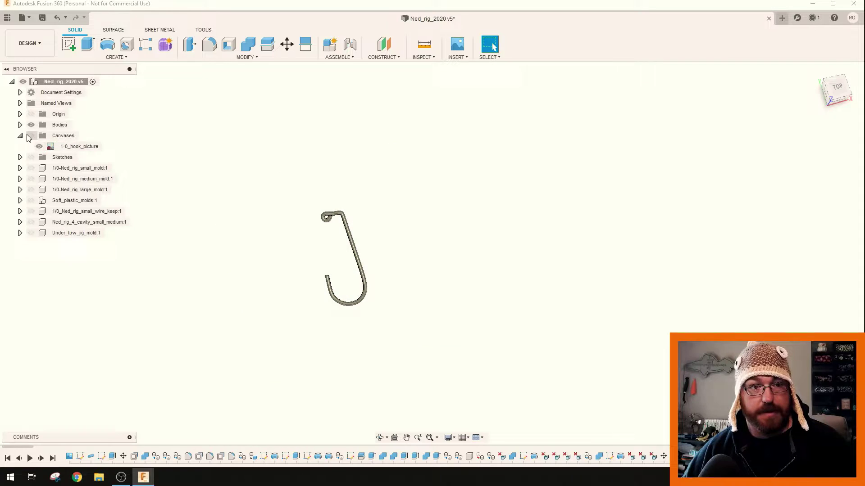
click(31, 135)
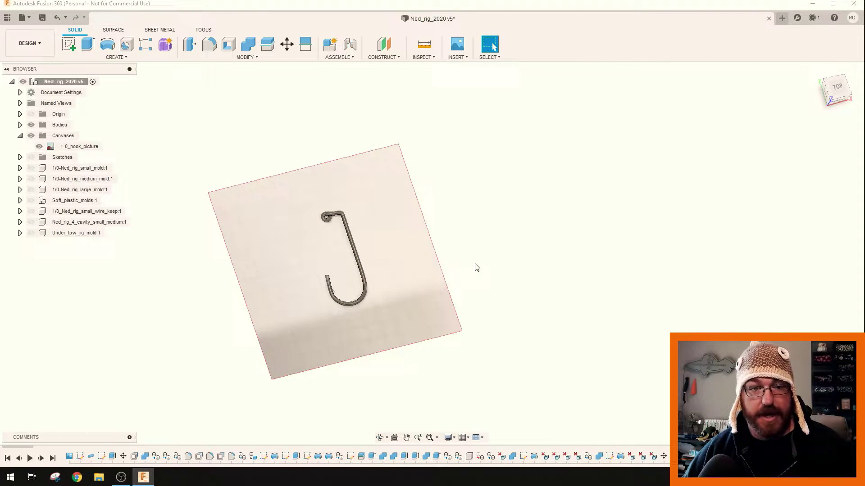
click(839, 84)
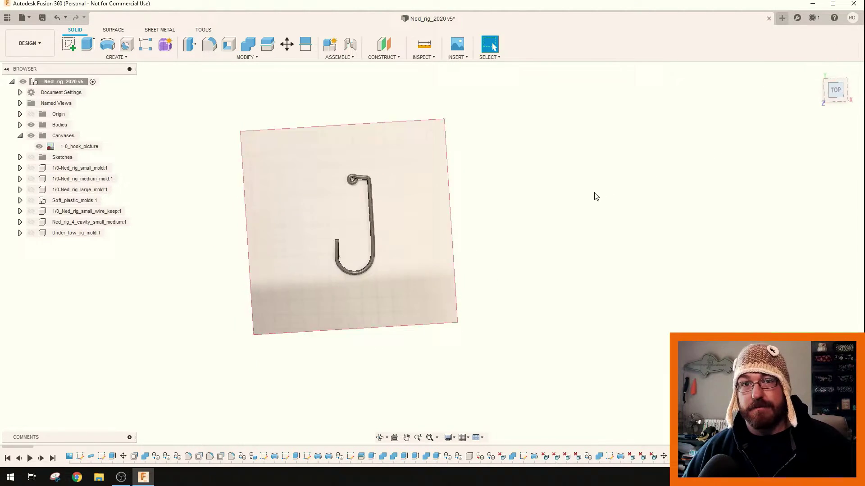
scroll(467, 237, down, 2)
scroll(317, 247, up, 6)
middle_drag(429, 235, 459, 280)
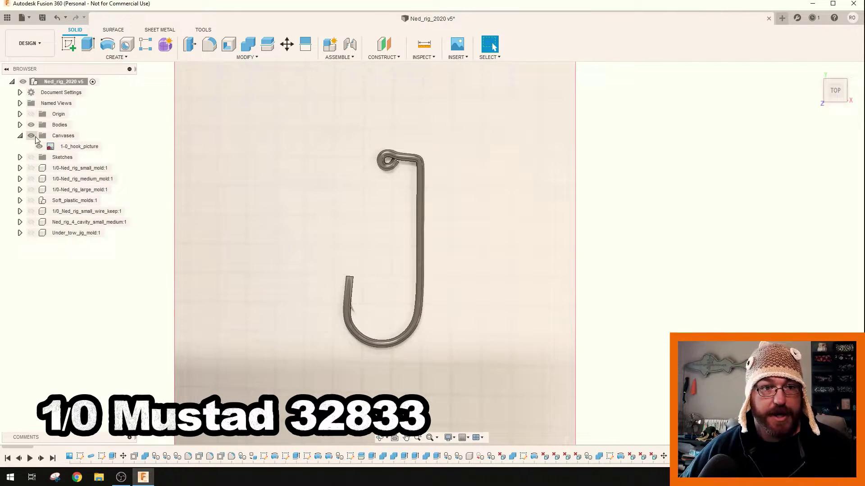
click(32, 124)
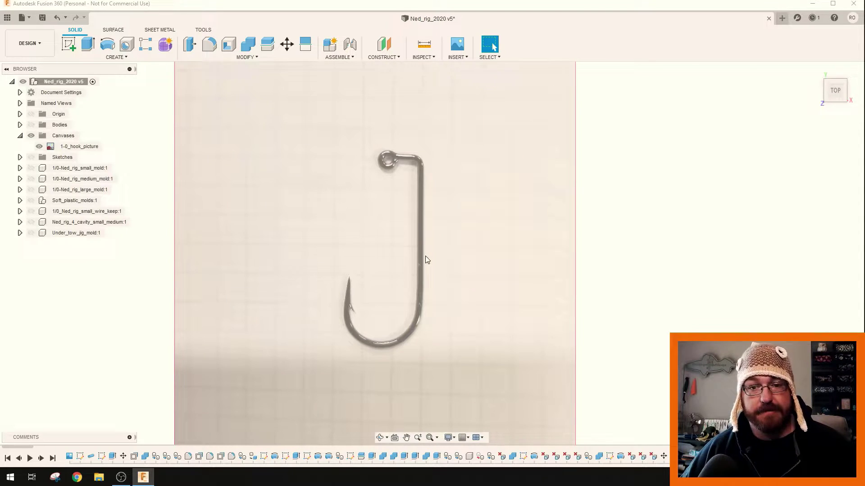
click(31, 115)
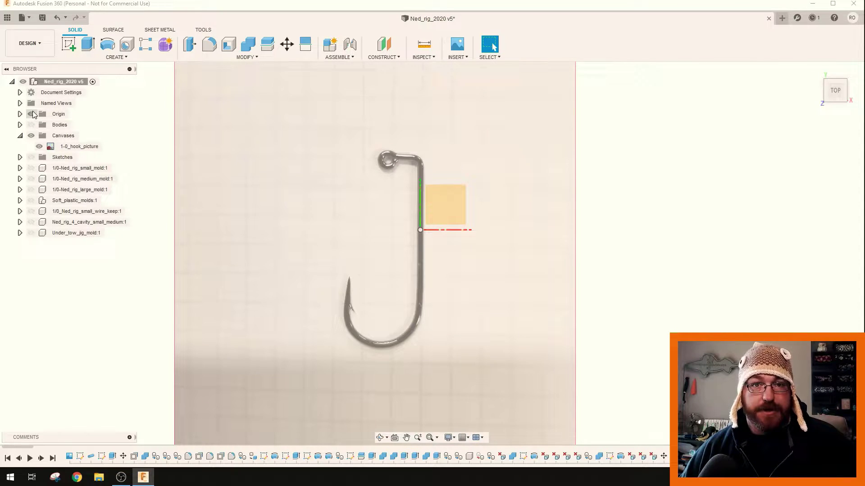
click(32, 114)
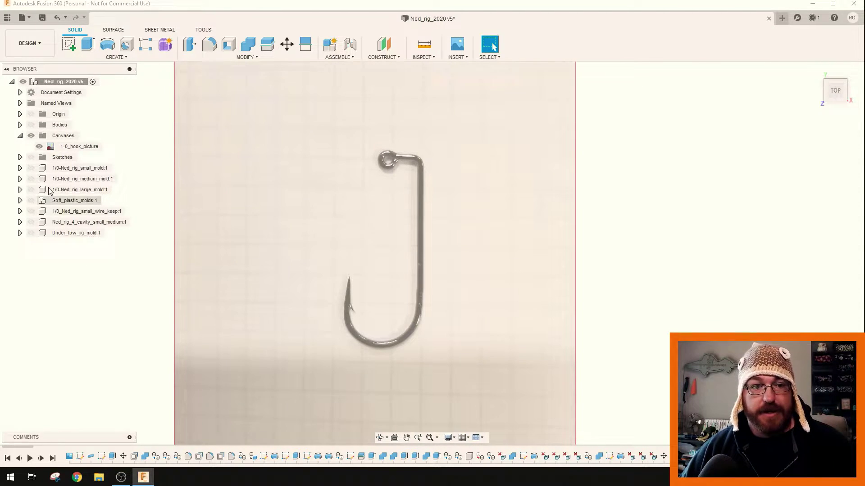
right_click(64, 148)
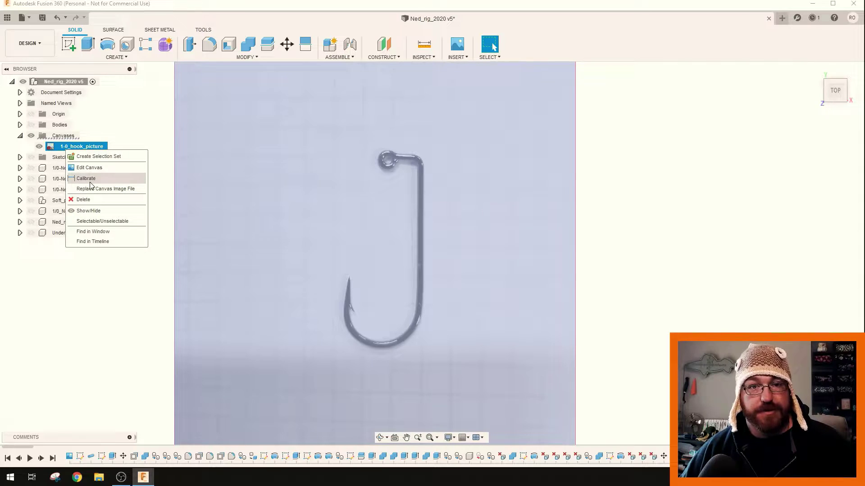
click(610, 191)
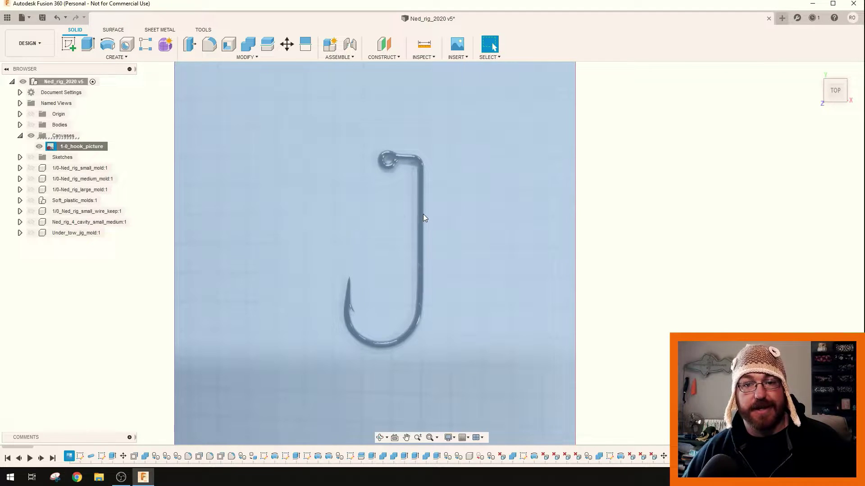
click(618, 215)
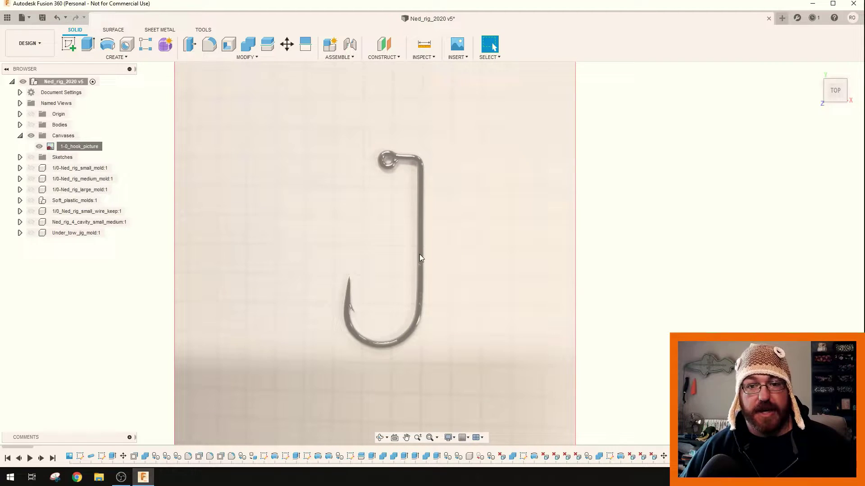
scroll(420, 254, up, 2)
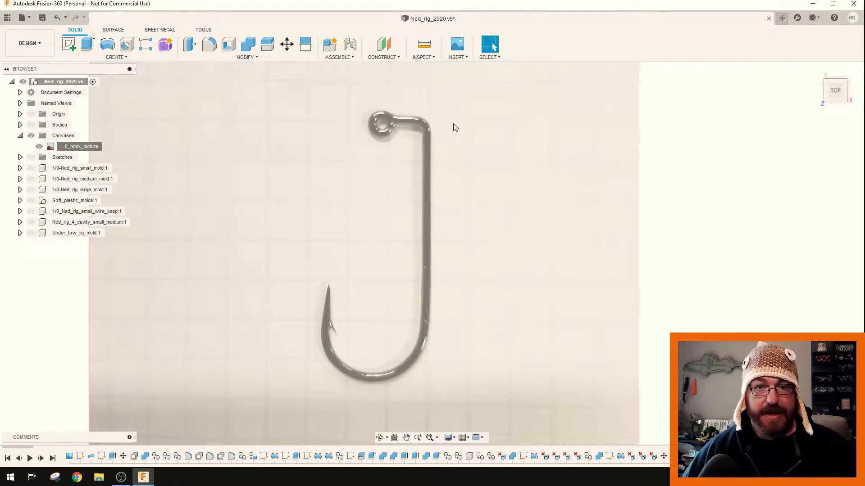
Step: Display Sketch1's traced hook curve over the photo, select it and open the CREATE menu
click(19, 157)
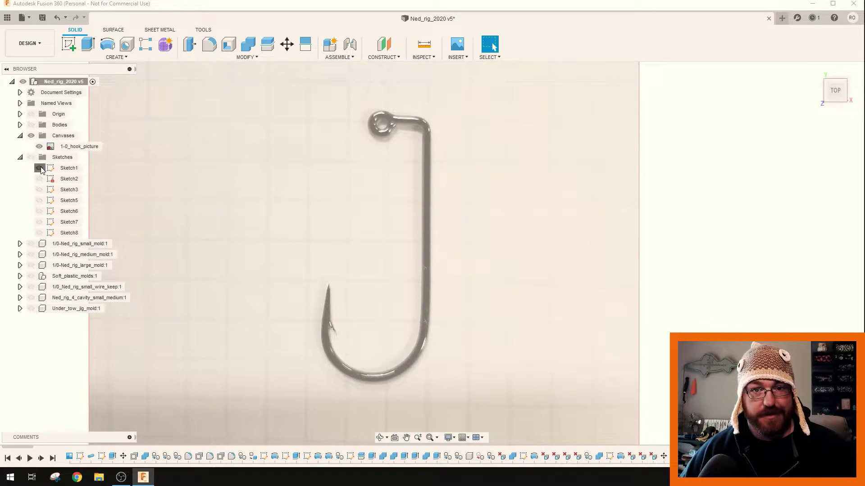
click(31, 157)
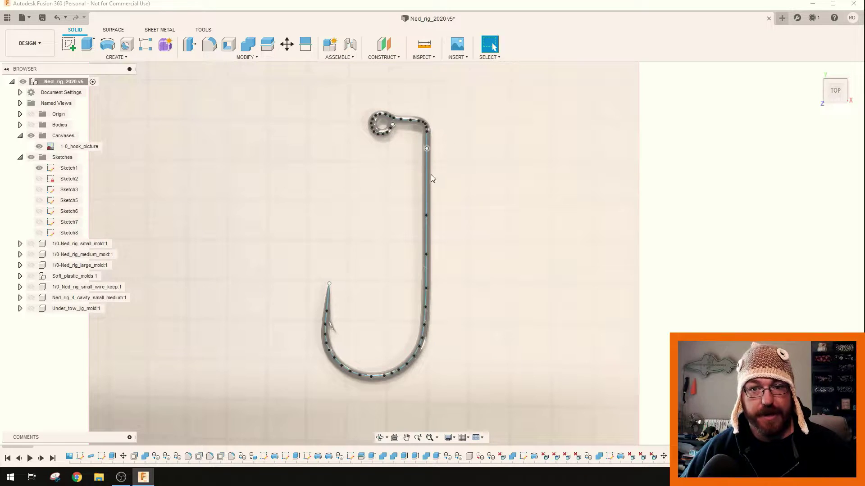
click(44, 147)
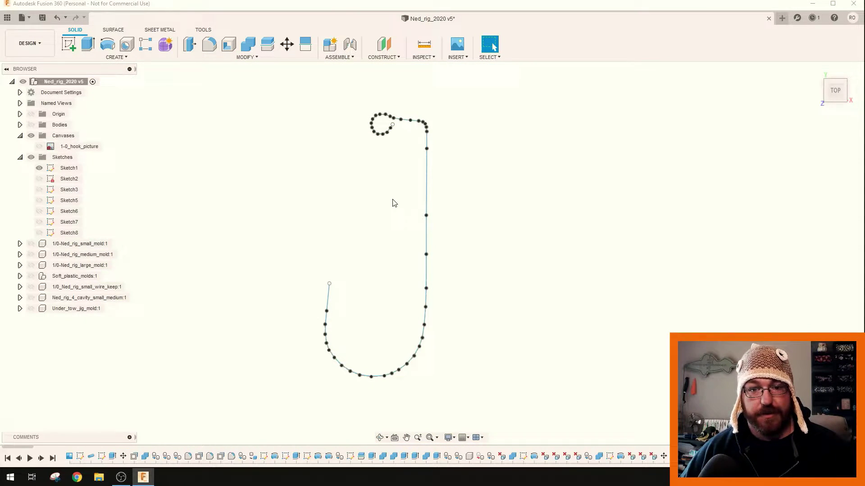
click(39, 147)
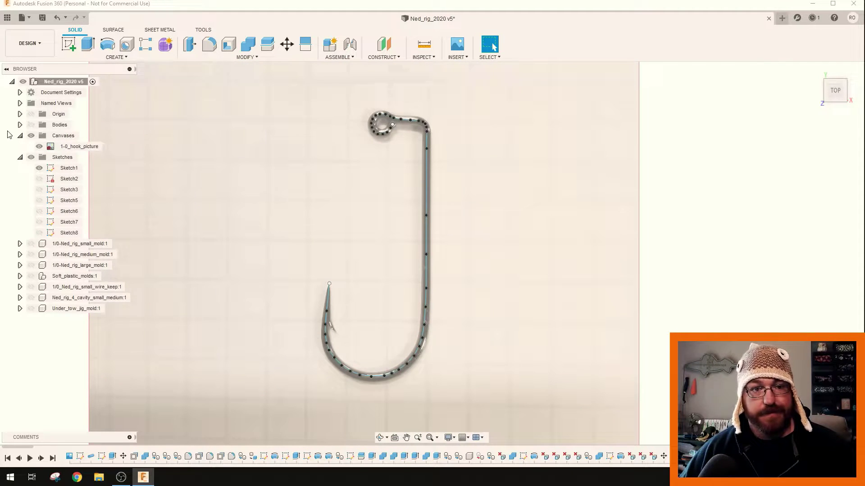
click(426, 185)
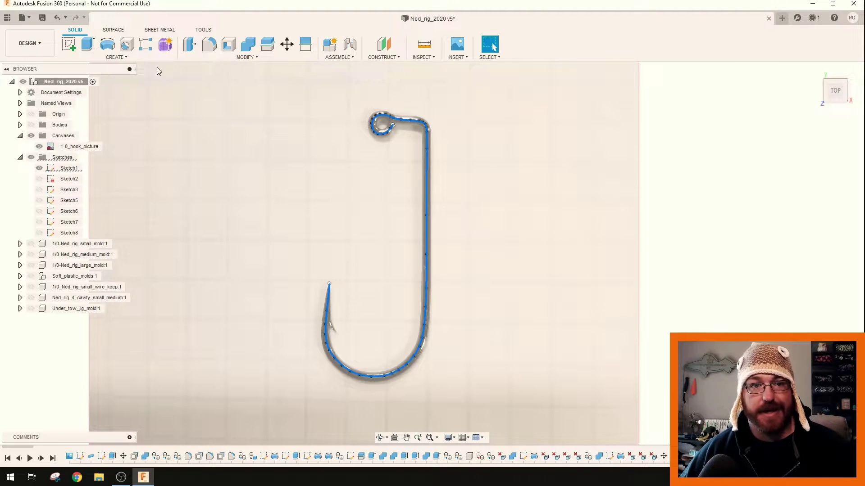
click(115, 57)
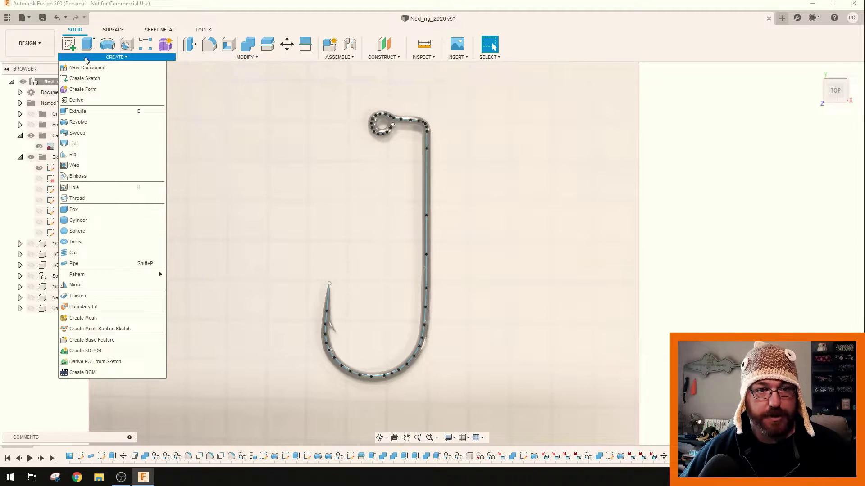
Step: Pipe along the traced hook curve as a new body with a 1.3 mm section, hiding Body28
click(101, 265)
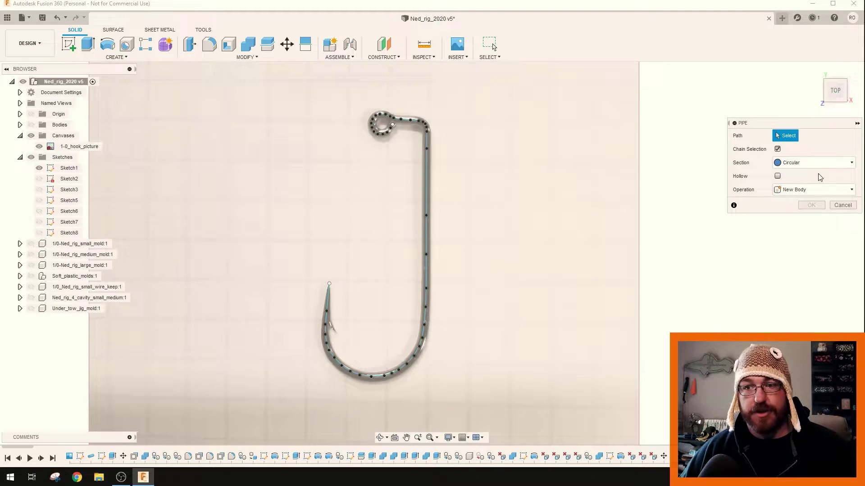
click(426, 180)
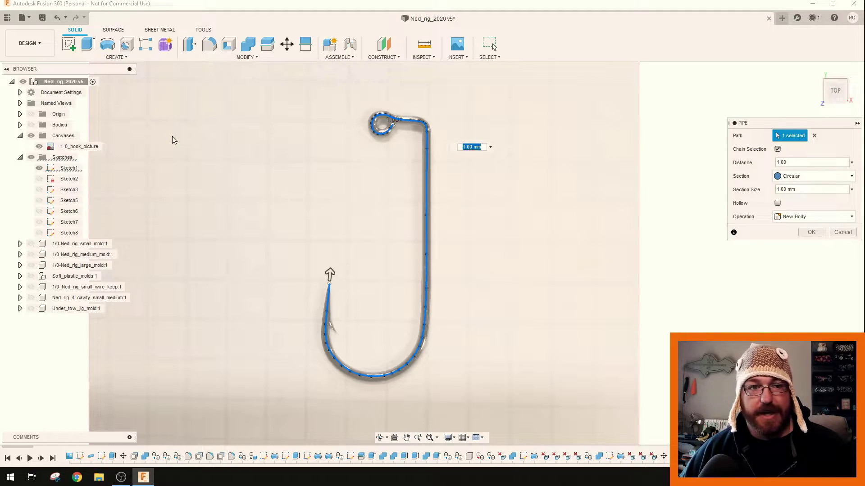
click(31, 125)
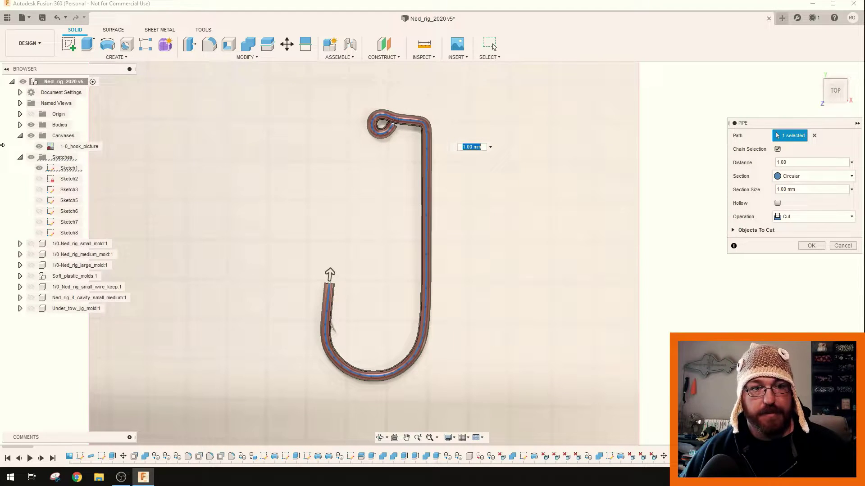
click(20, 125)
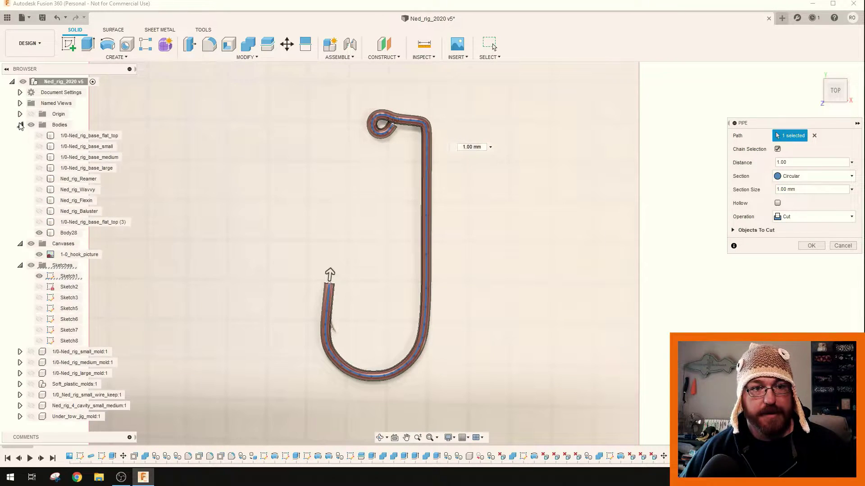
click(40, 233)
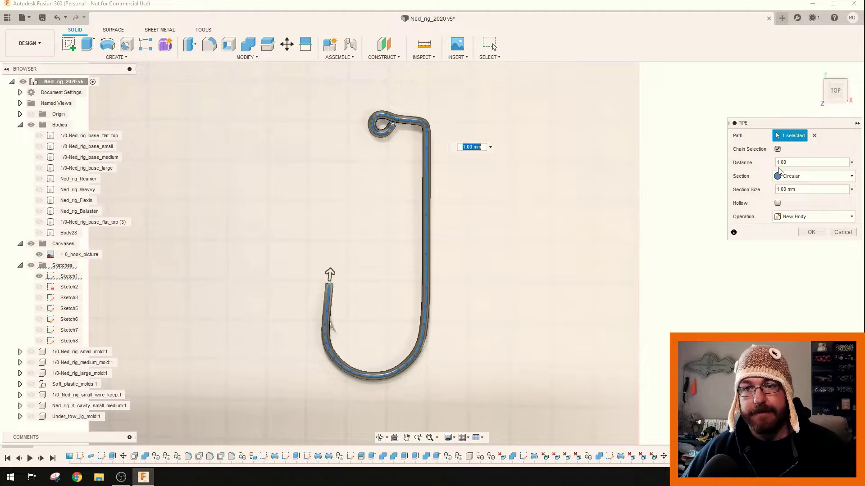
click(796, 188)
text(1)
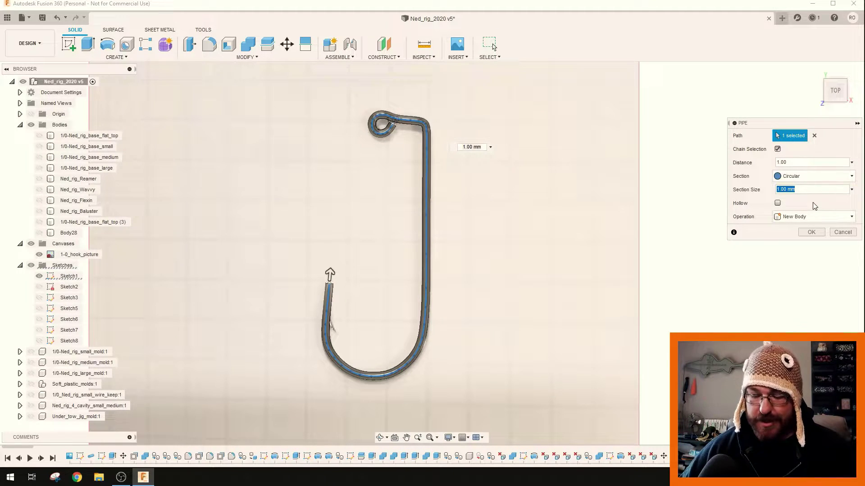
text(.3)
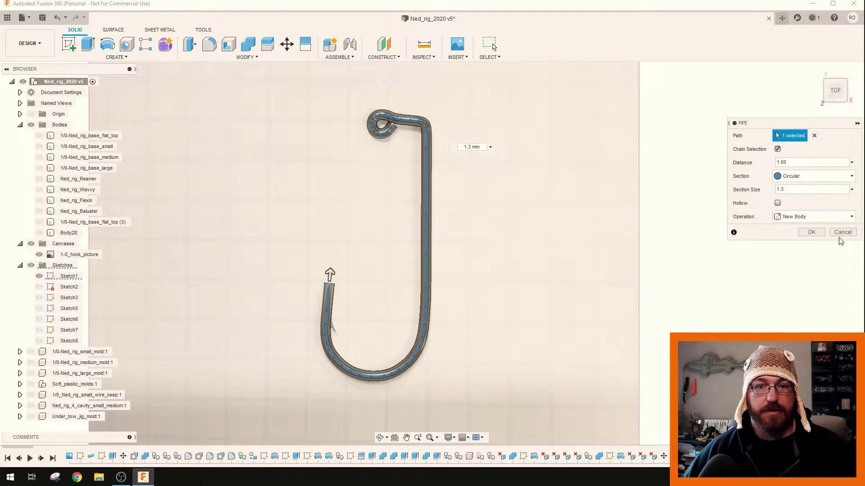
key(Return)
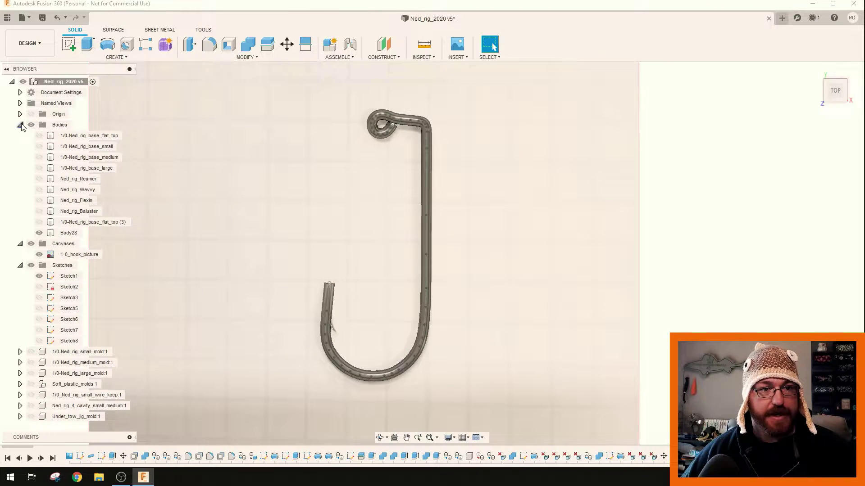
Step: Hide Sketch1, briefly check Sketches 3, 5, 6 and 7, and leave only Sketch2's circle shown
click(39, 276)
scroll(386, 207, down, 2)
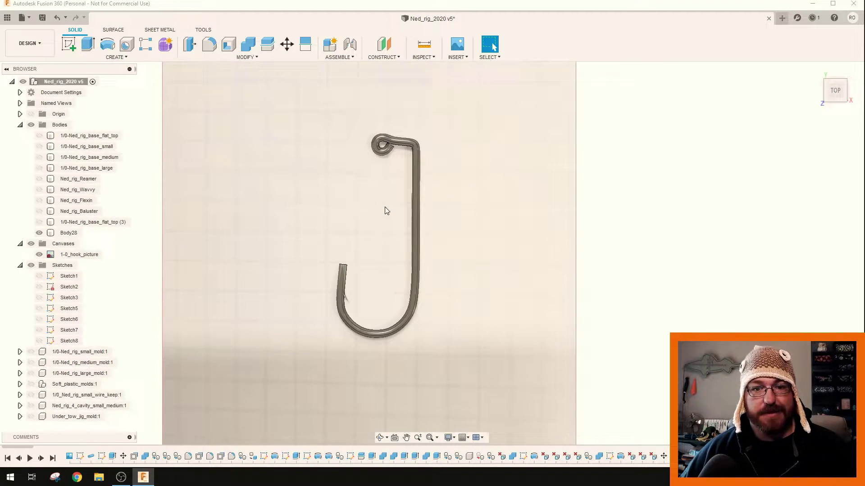
click(39, 288)
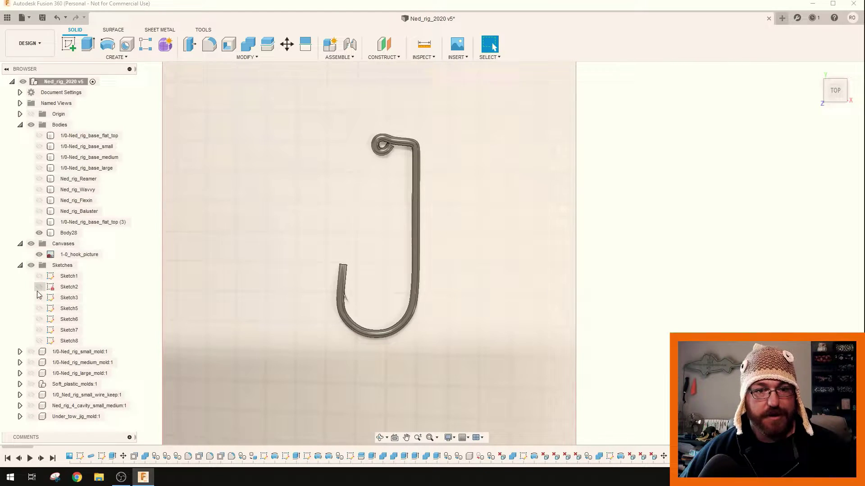
click(39, 298)
click(39, 298)
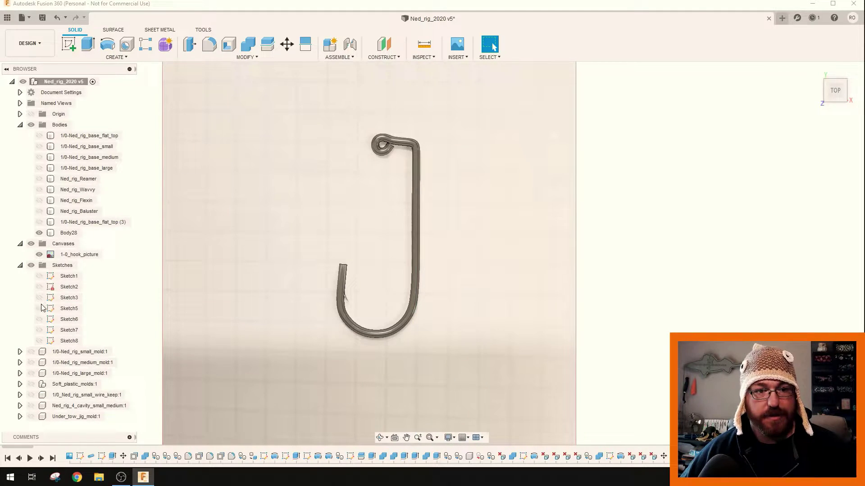
click(39, 308)
click(42, 311)
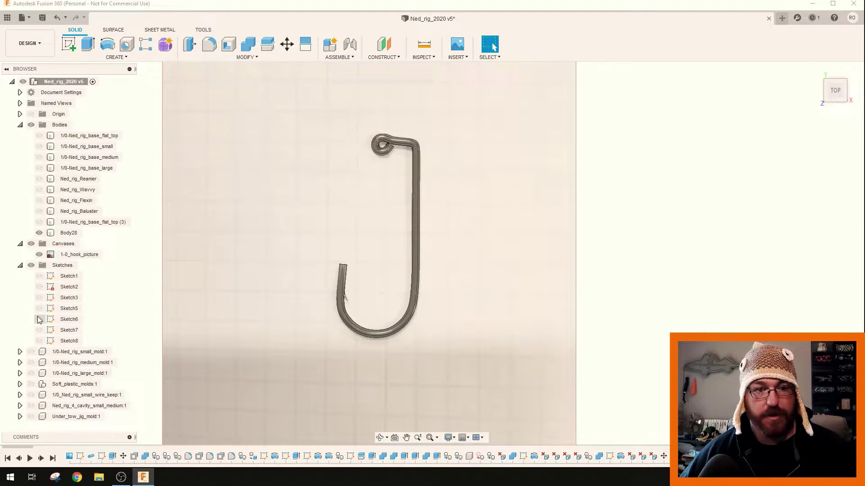
click(38, 319)
click(39, 319)
click(38, 330)
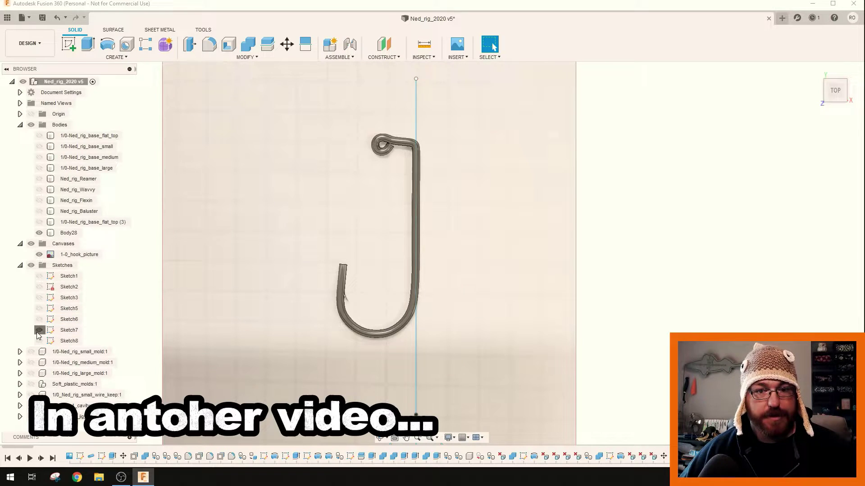
click(39, 331)
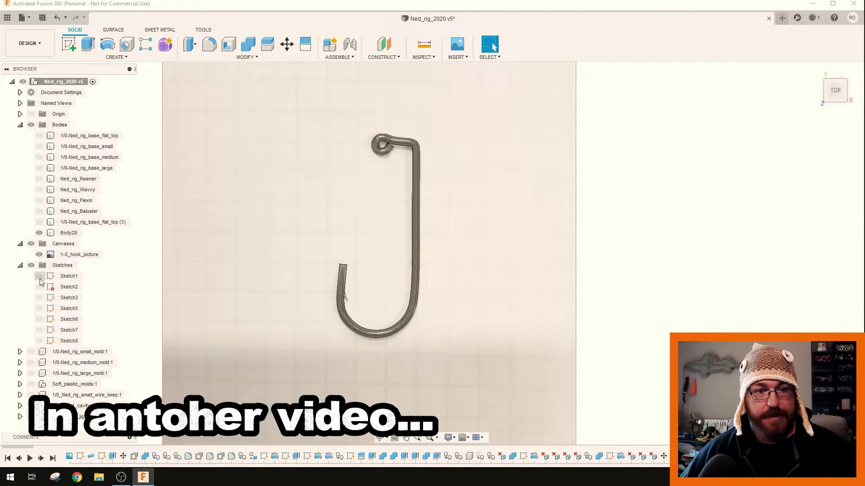
click(39, 287)
Step: Orbit to an angled perspective view of the circle across the hook shank
shift+middle_drag(392, 217, 420, 256)
scroll(420, 256, up, 5)
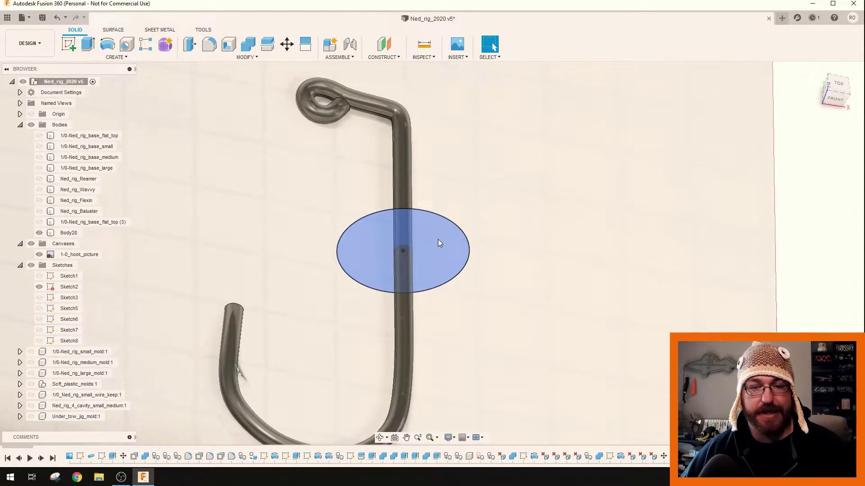
shift+middle_drag(438, 239, 421, 254)
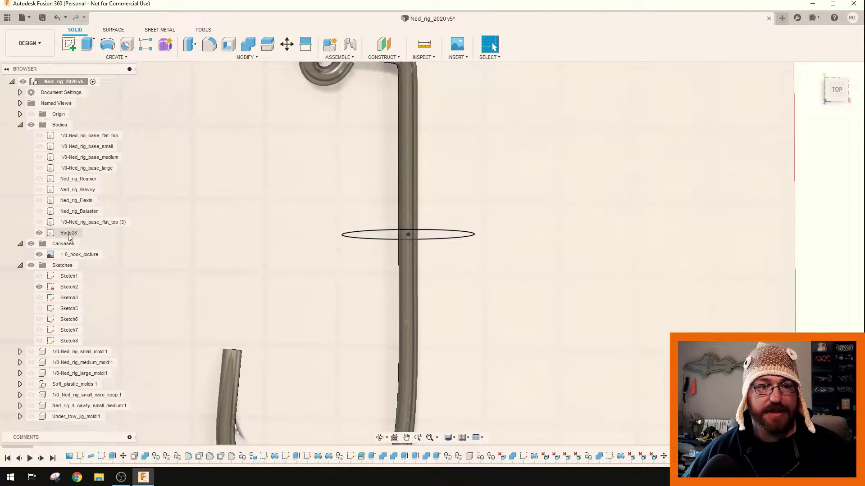
mouse_move(476, 237)
shift+middle_down()
mouse_move(467, 199)
mouse_move(486, 178)
mouse_move(469, 194)
shift+middle_up()
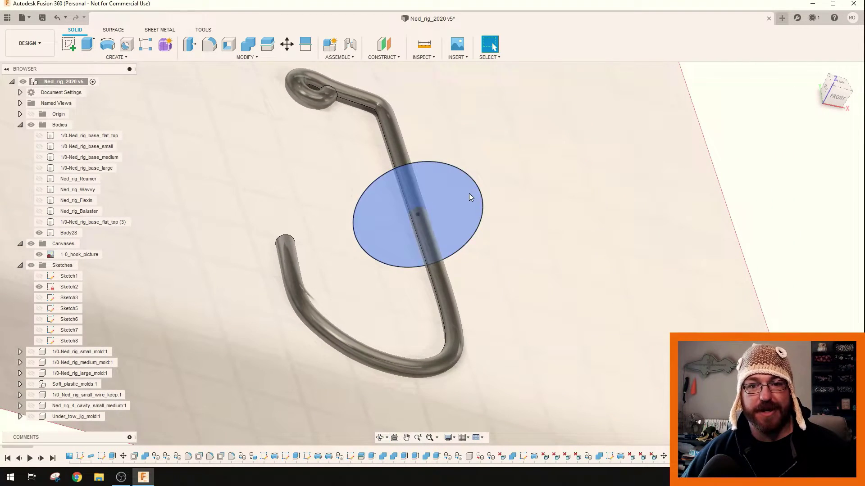
Step: Extrude the shank circle 5 mm as a new body, creating the Body29 cylinder
right_click(469, 193)
click(505, 180)
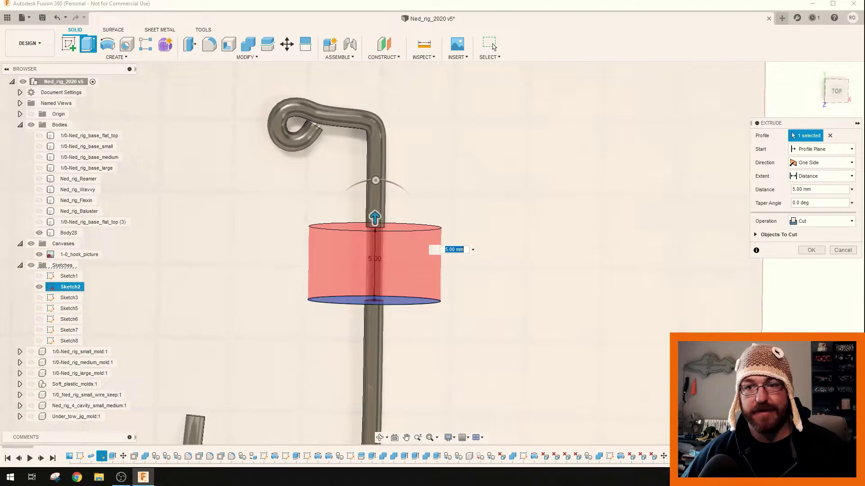
click(833, 221)
click(810, 267)
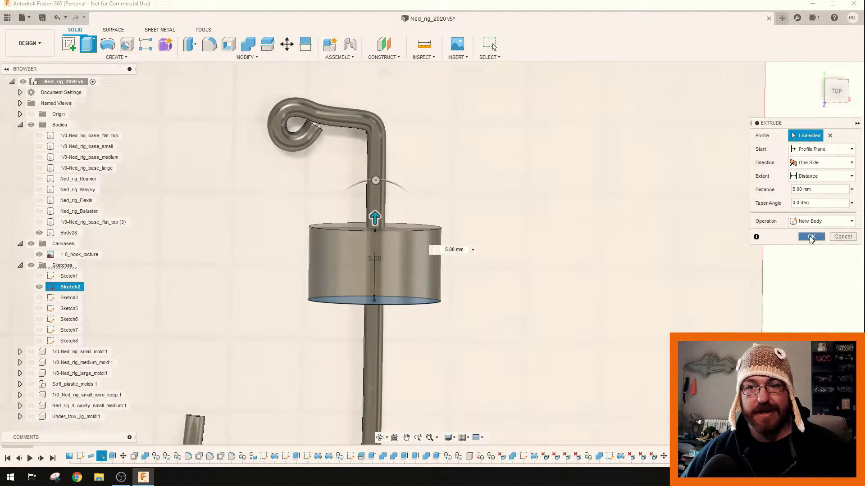
click(811, 237)
Step: Move the Body29 cylinder up 9.50 mm
right_click(69, 244)
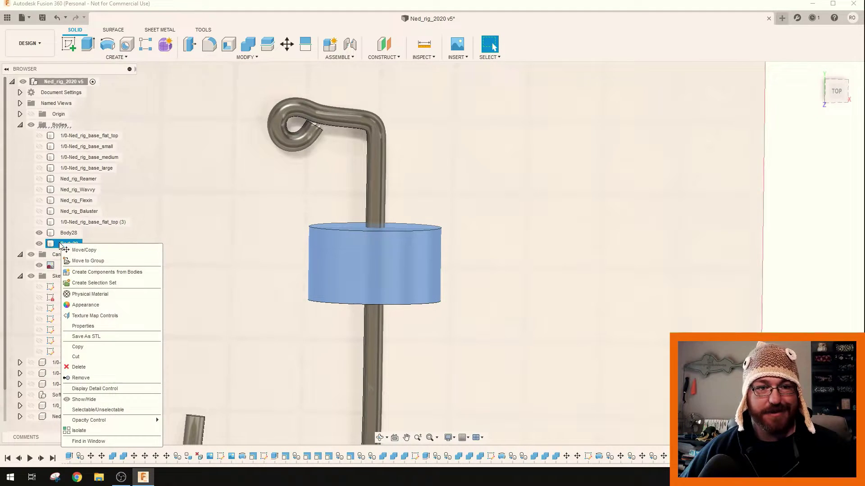
click(84, 250)
drag(301, 288, 293, 129)
shift+middle_drag(322, 256, 390, 321)
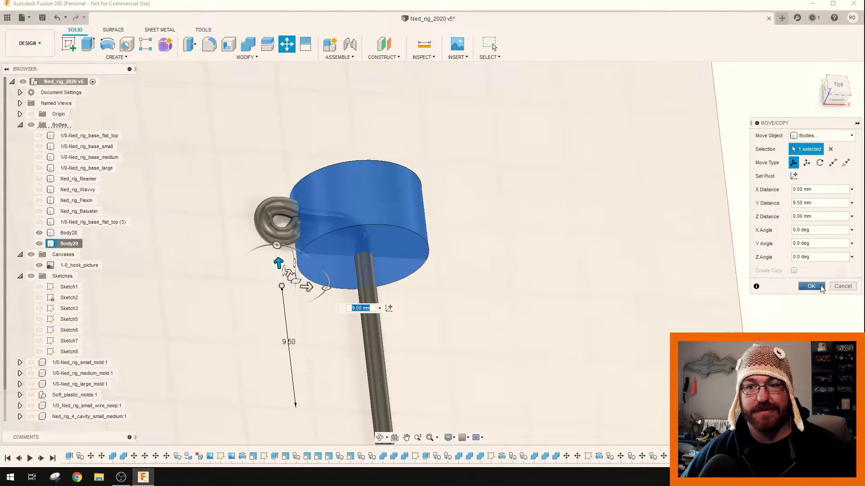
click(820, 288)
Step: Hide the hook picture canvas and orbit from the top view toward the cylinder's top face
click(837, 86)
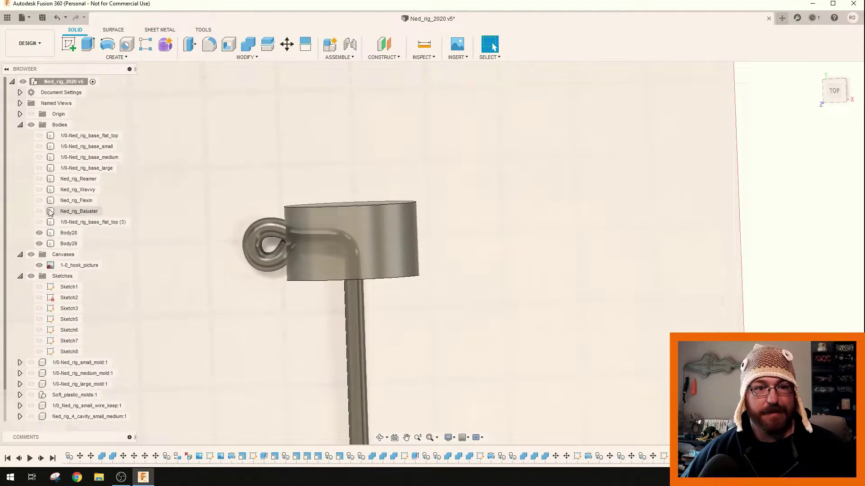
click(39, 265)
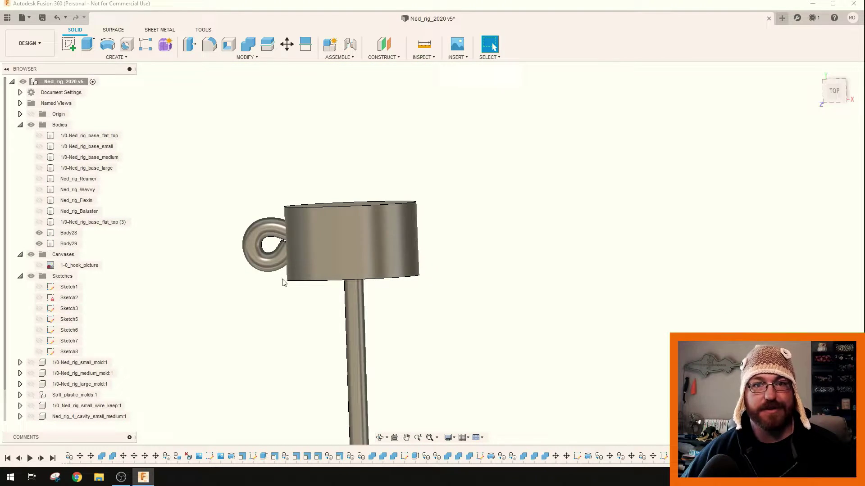
click(834, 92)
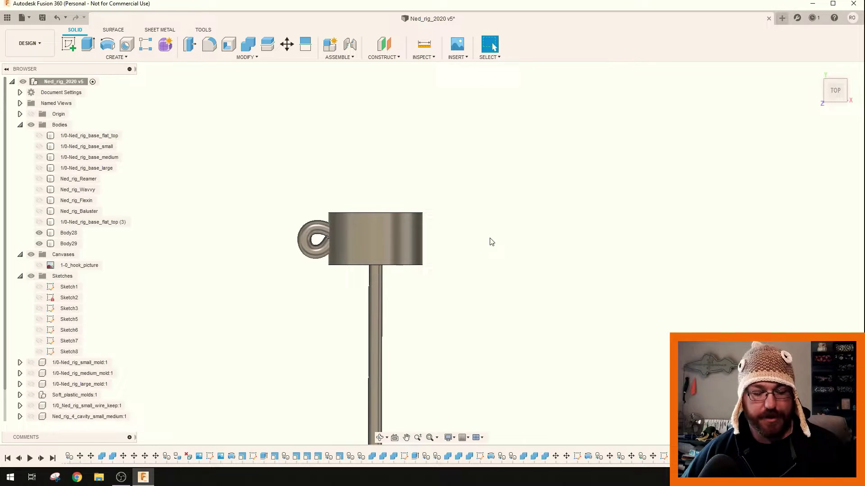
shift+middle_drag(492, 242, 420, 222)
Step: Press Pull the cylinder's top face outward by 7.00 mm
click(363, 217)
right_click(362, 217)
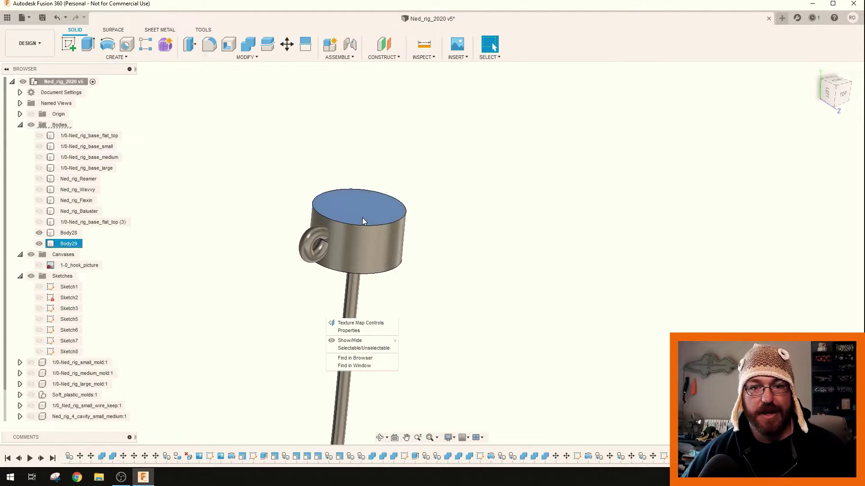
click(379, 207)
drag(364, 208, 364, 190)
click(810, 179)
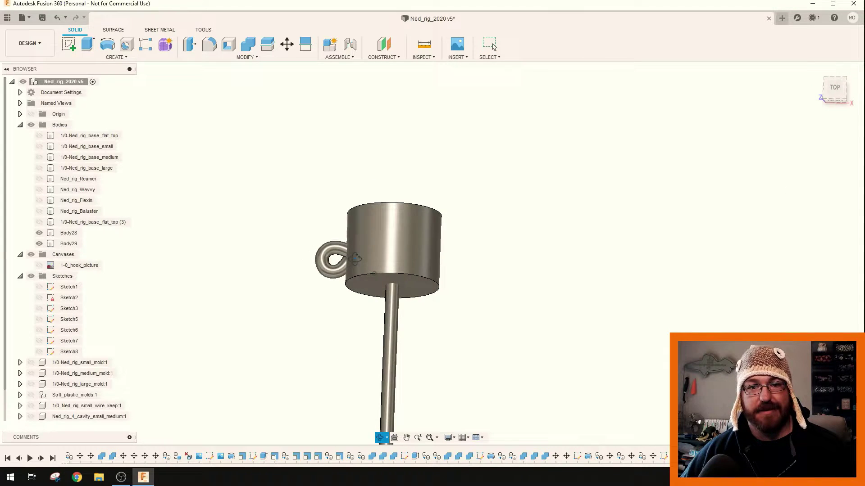
shift+middle_drag(382, 436, 380, 201)
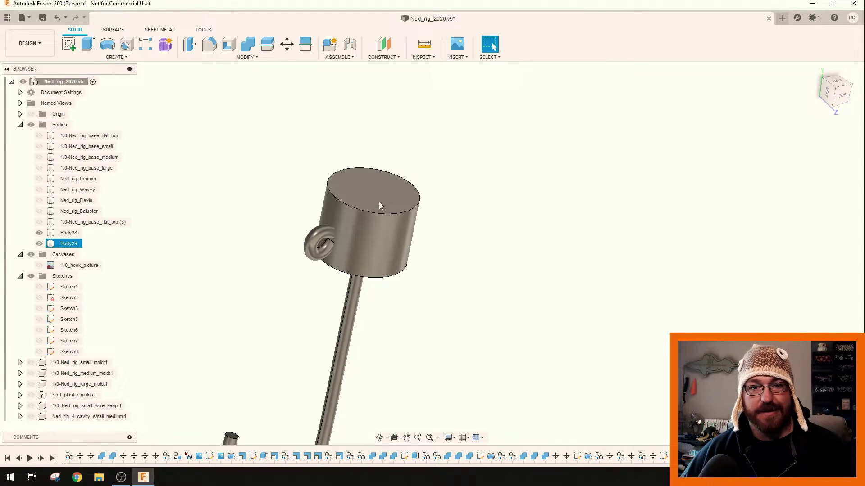
key(f)
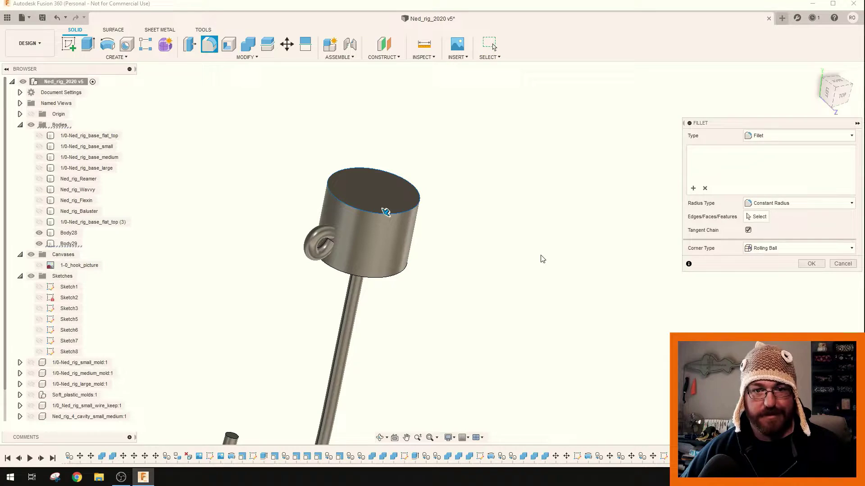
click(399, 210)
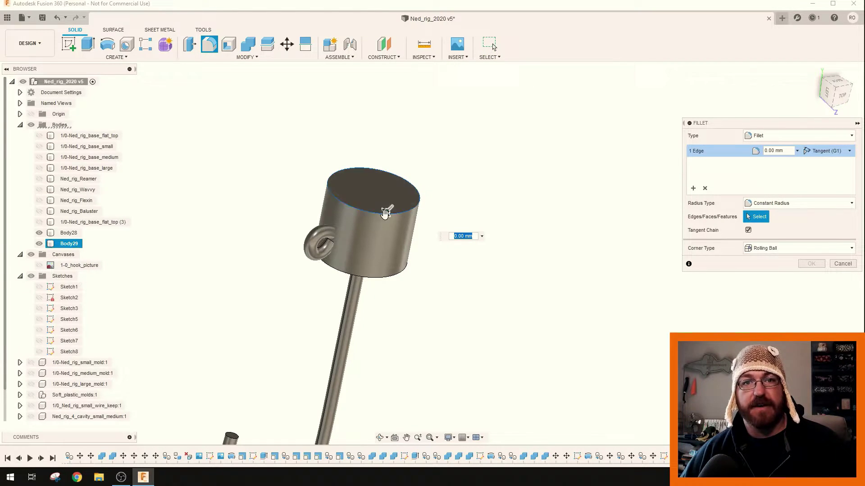
text(3)
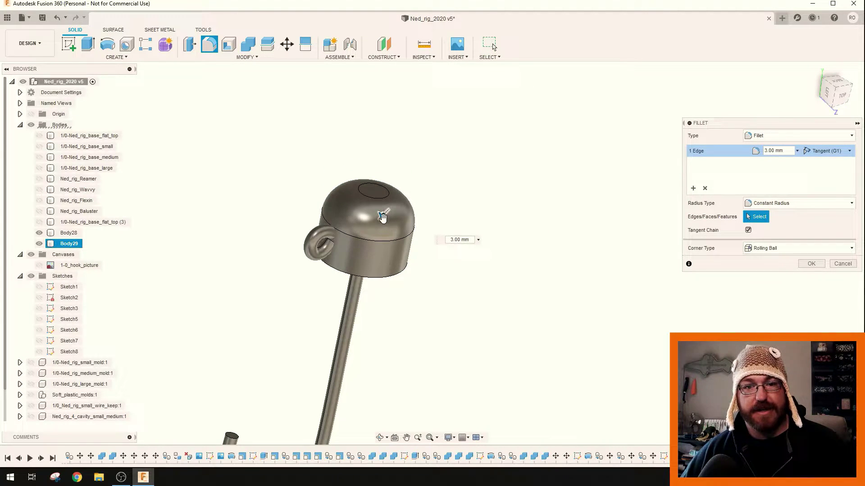
shift+middle_drag(411, 296, 390, 267)
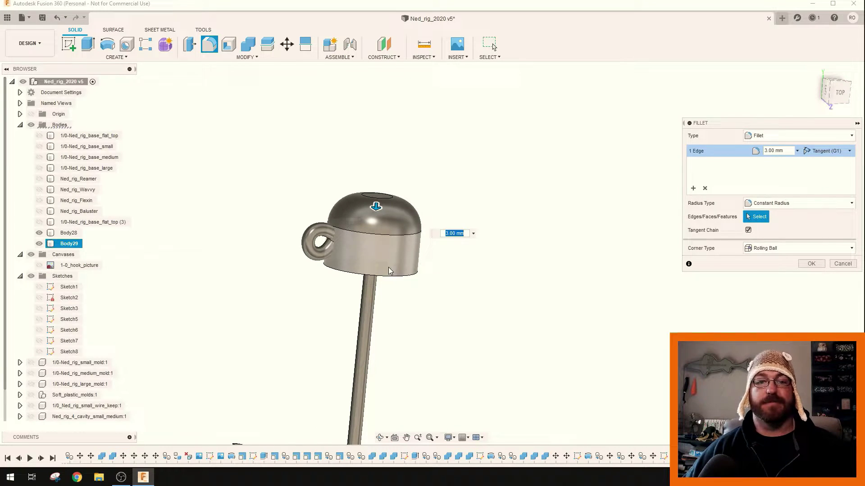
shift+middle_drag(375, 226, 386, 211)
scroll(392, 201, up, 4)
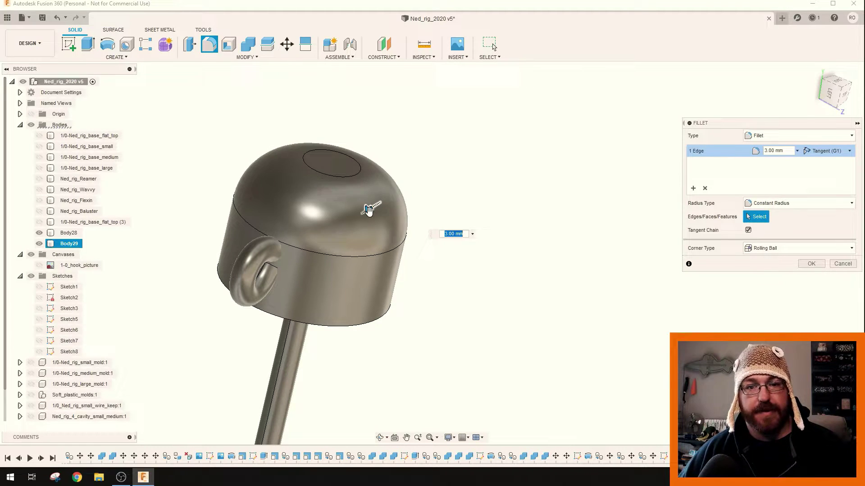
text(1)
key(Return)
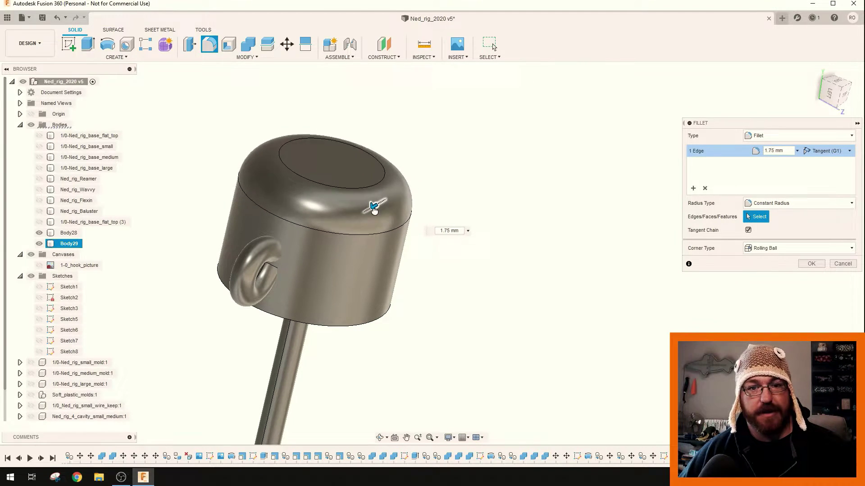
drag(378, 207, 364, 213)
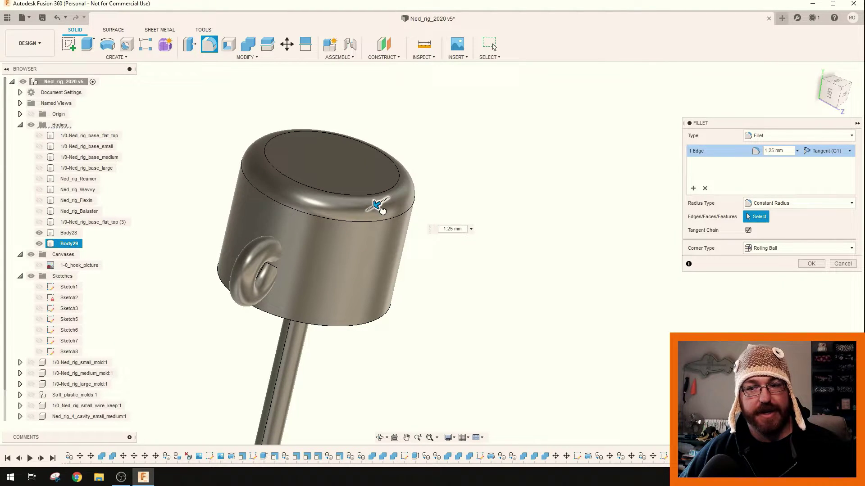
click(842, 263)
scroll(428, 309, down, 5)
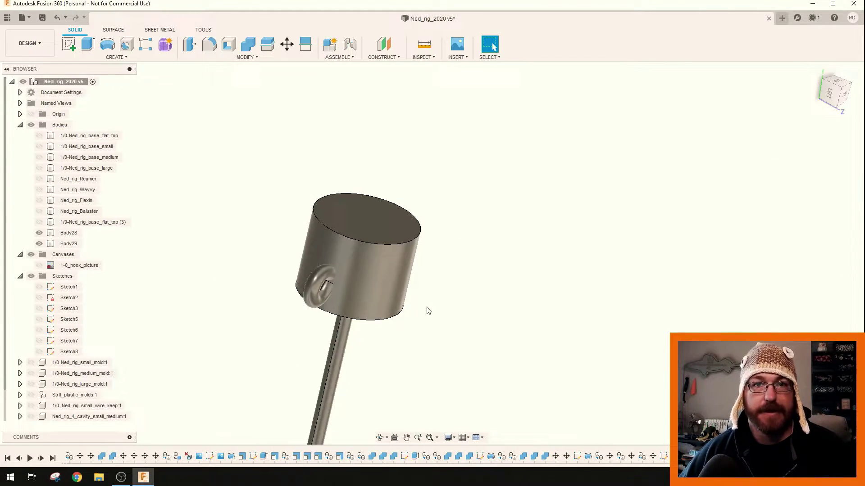
click(842, 95)
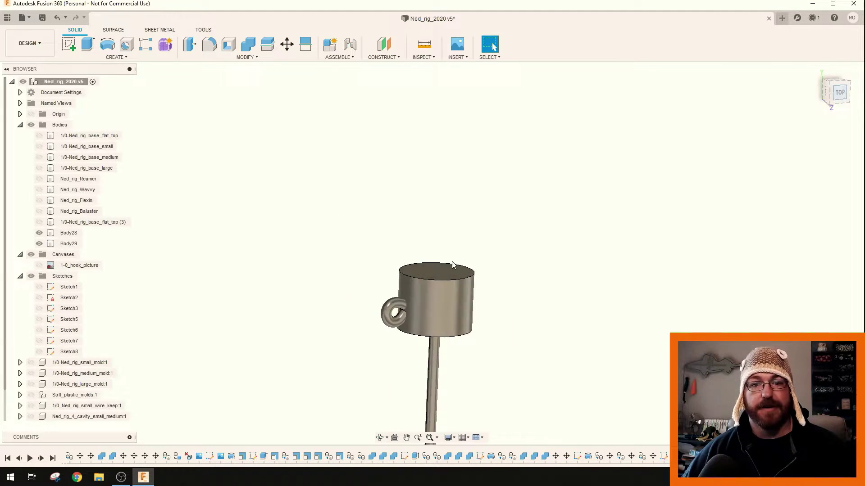
scroll(419, 133, up, 5)
scroll(408, 170, down, 2)
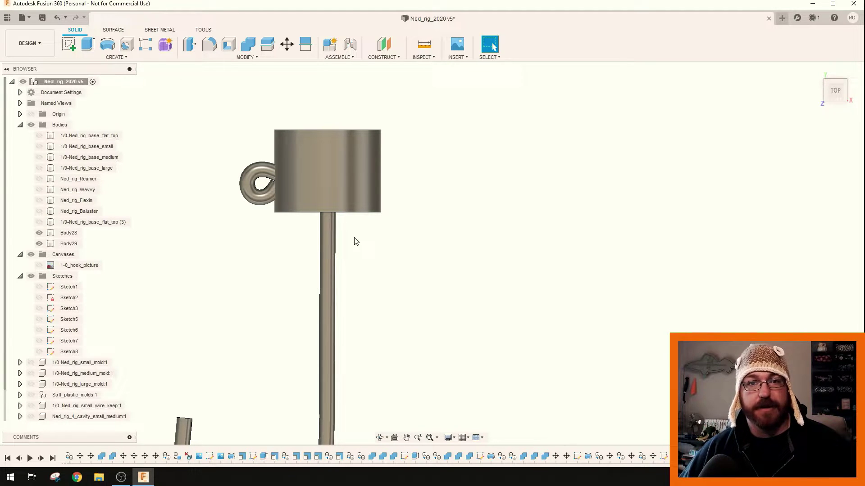
click(47, 233)
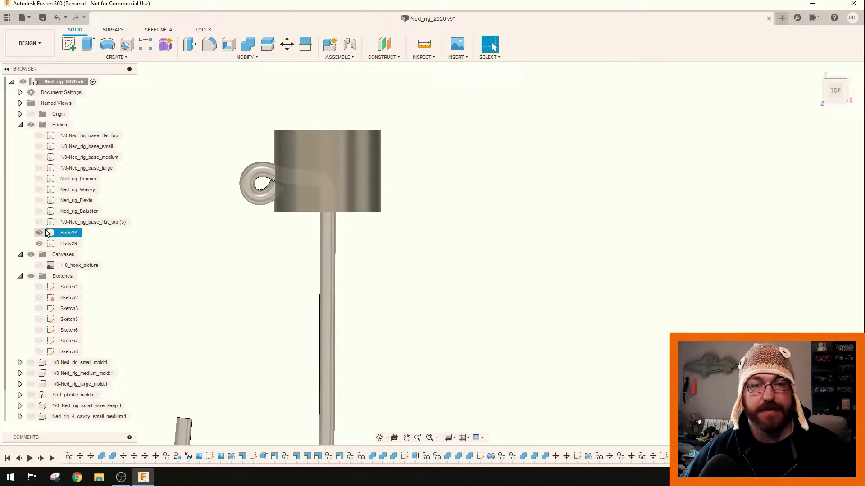
key(Escape)
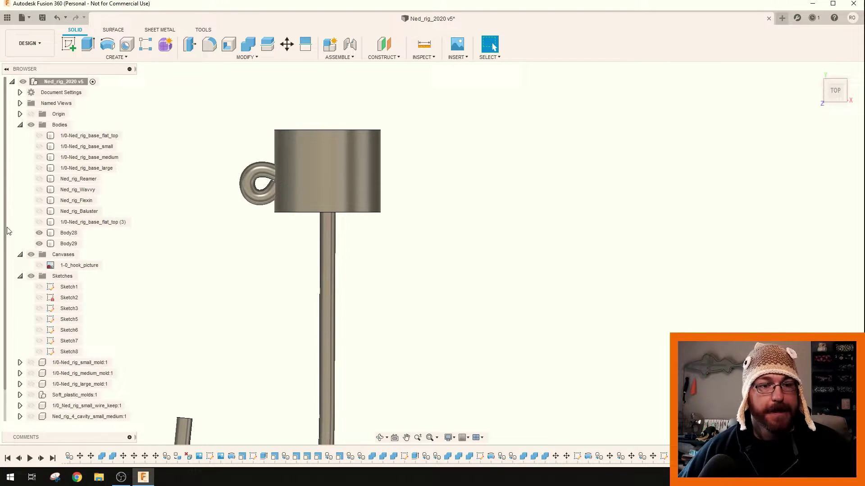
scroll(205, 258, down, 2)
middle_drag(212, 260, 254, 252)
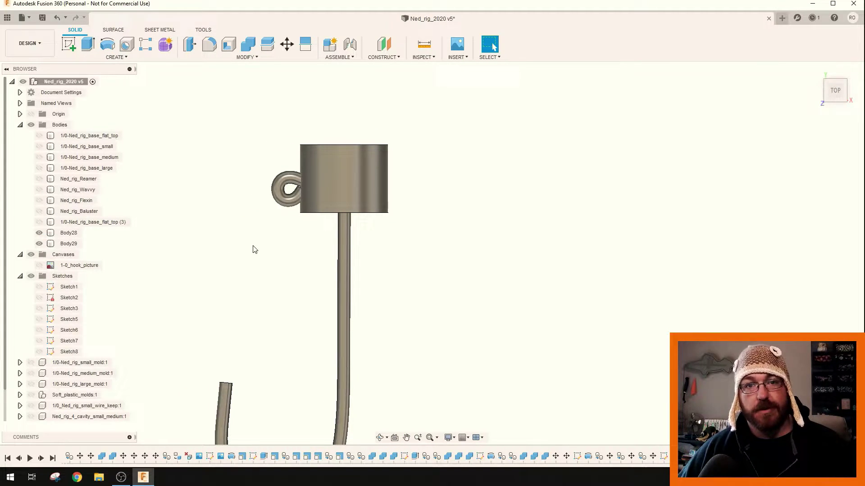
shift+middle_drag(315, 180, 409, 152)
click(406, 152)
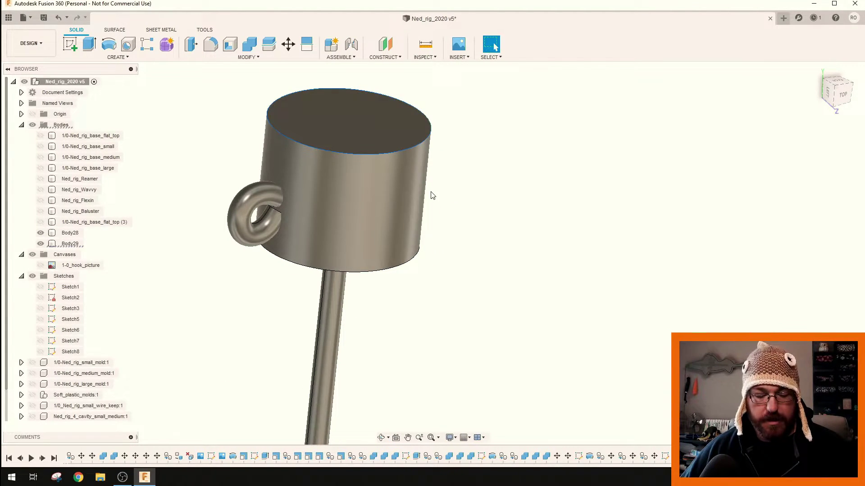
Step: Fillet the cylinder's top face with a 1.75 mm radius
key(f)
click(403, 145)
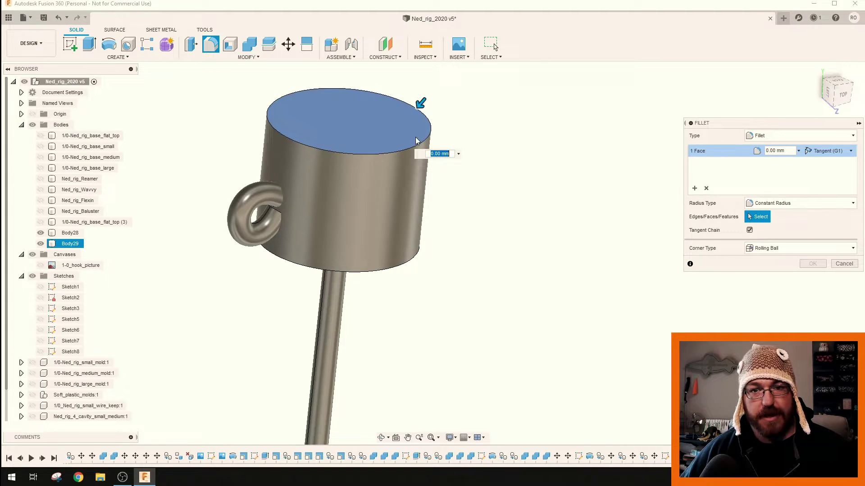
drag(420, 102, 412, 113)
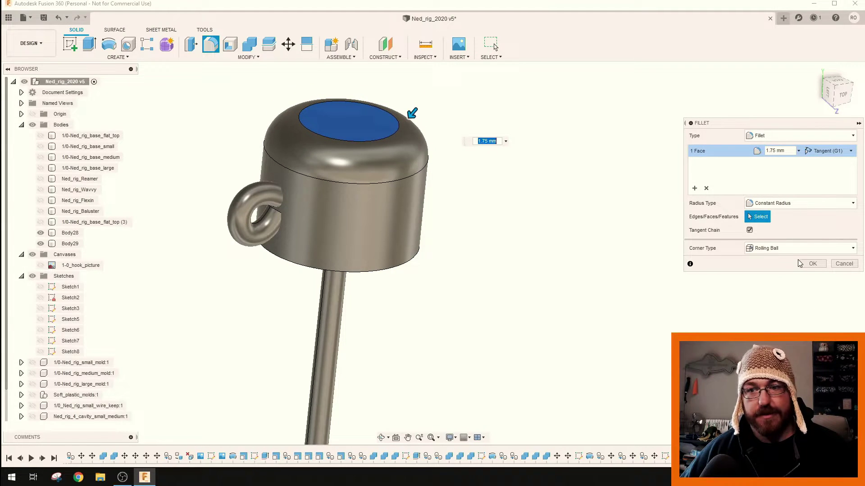
click(807, 265)
shift+middle_drag(808, 267, 535, 313)
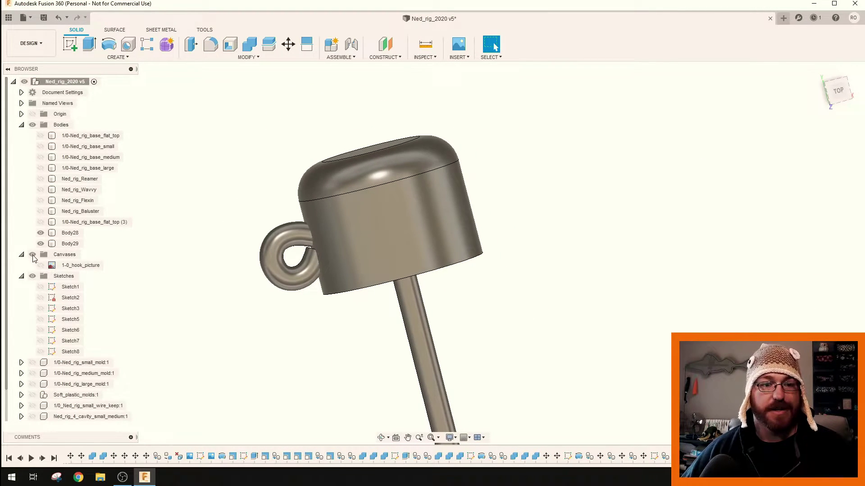
Step: Copy and paste Body29 as Body30, hiding Body29 and Body28 and selecting the copy
click(65, 245)
key(ctrl+c)
key(ctrl+v)
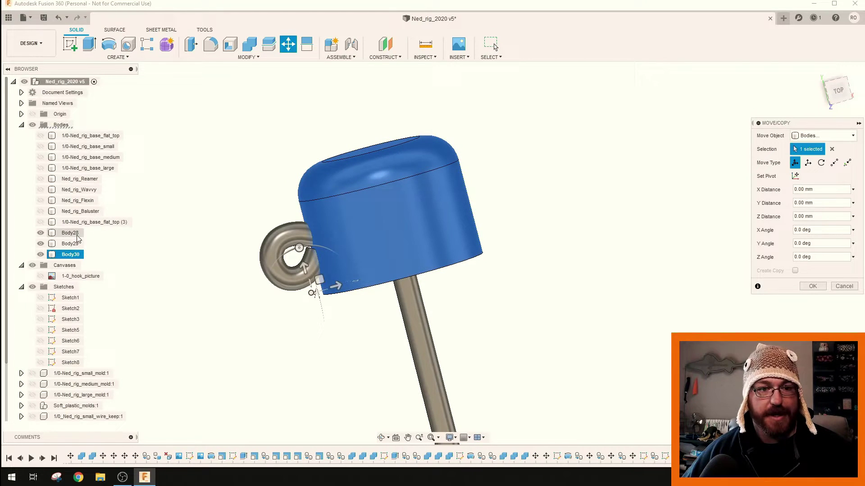
click(811, 289)
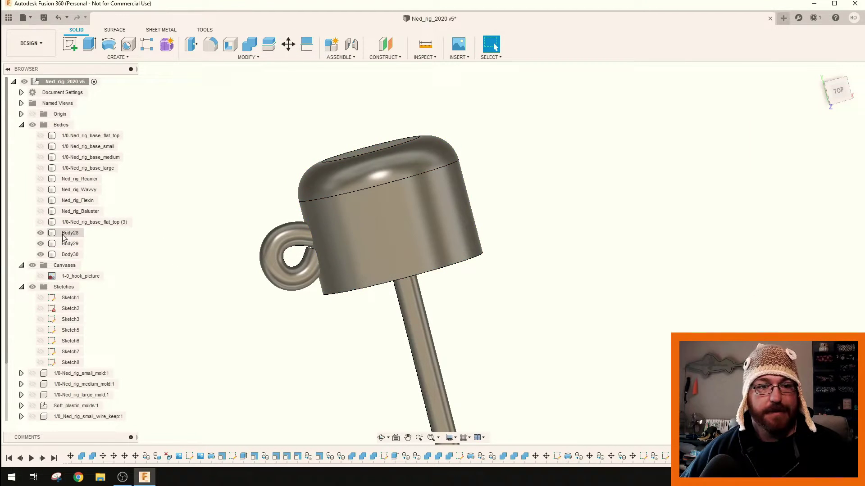
click(41, 244)
click(41, 233)
click(70, 255)
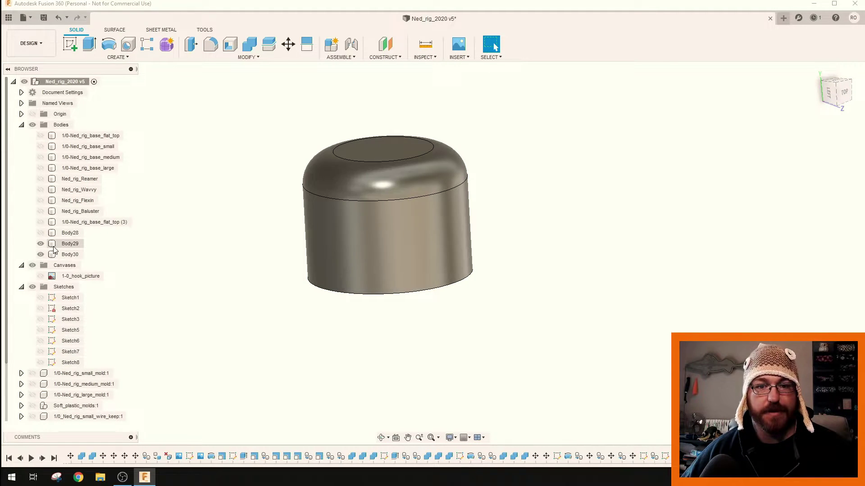
Step: Show Body28 again and delete the cap's rounded dome to leave a flat top
click(41, 233)
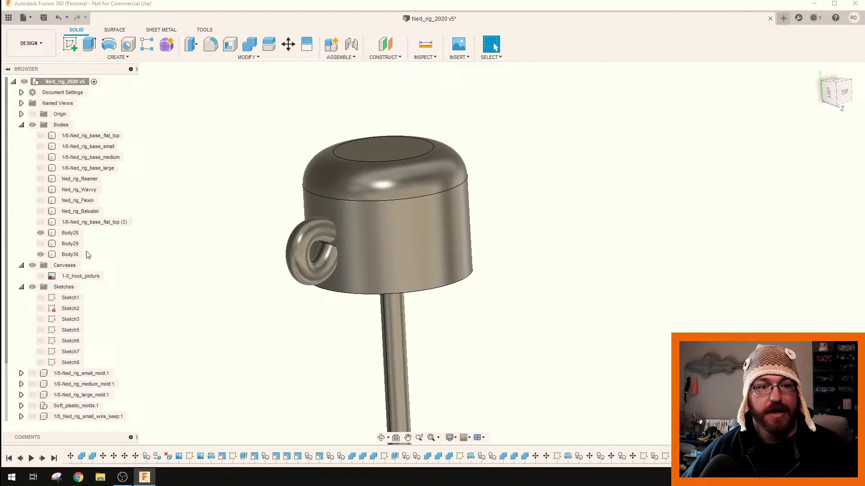
click(429, 174)
key(Delete)
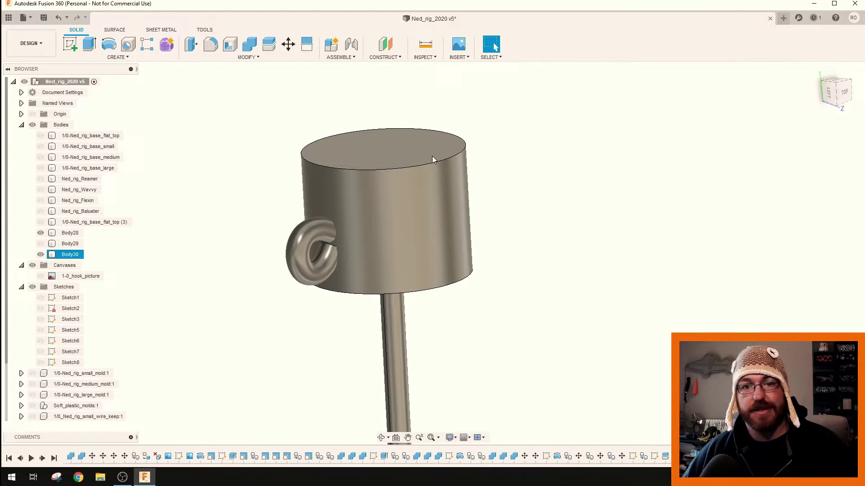
Step: Press Pull the cap's top face up 1.50 mm
right_click(410, 142)
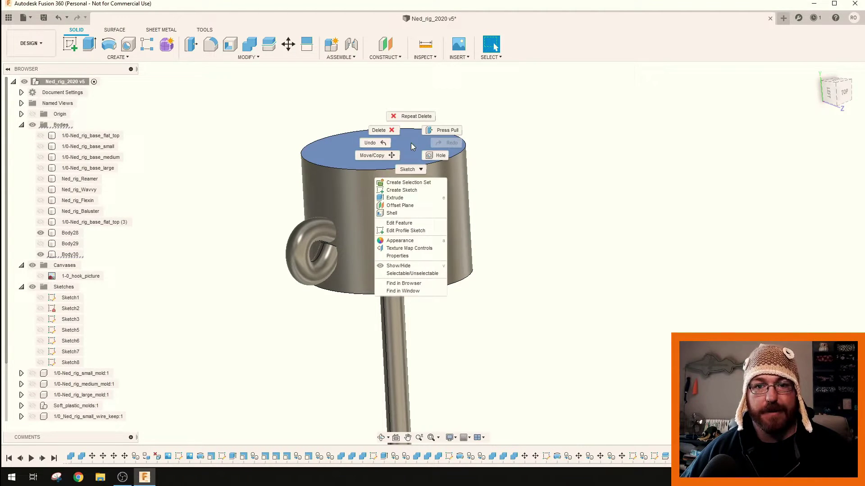
click(444, 131)
drag(408, 135, 404, 110)
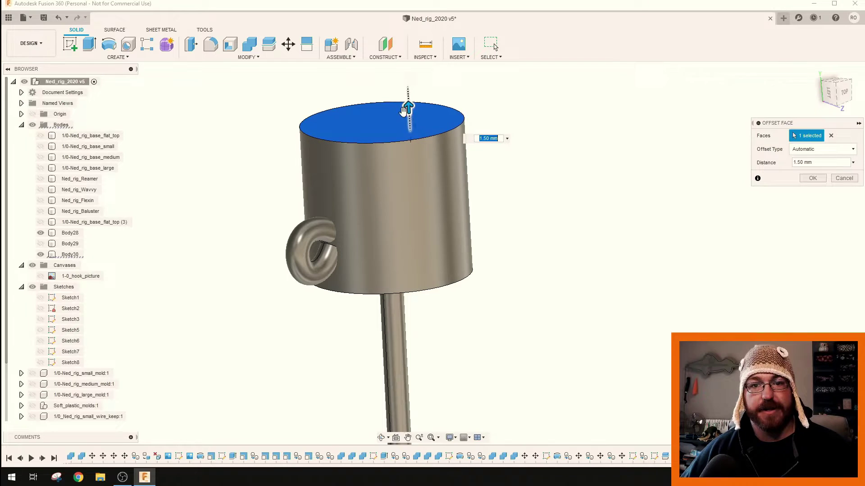
click(807, 179)
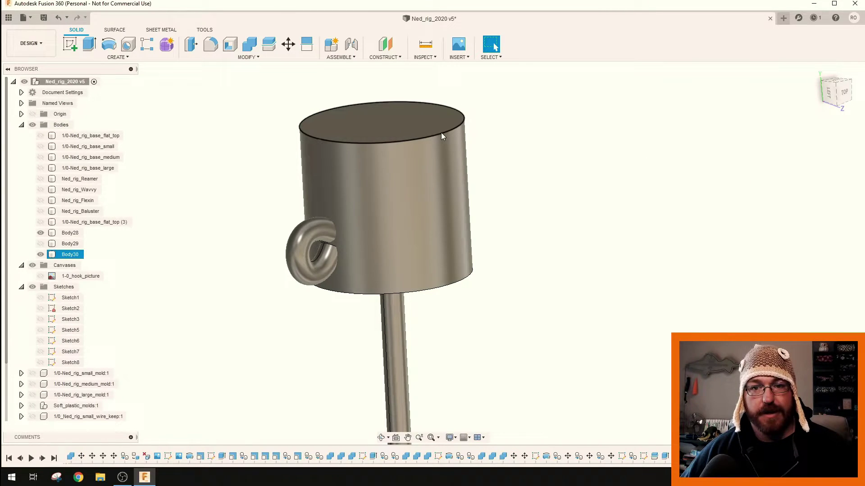
Step: Fillet the cap's top edge with a 2.5 mm radius
click(442, 133)
text(f2.5)
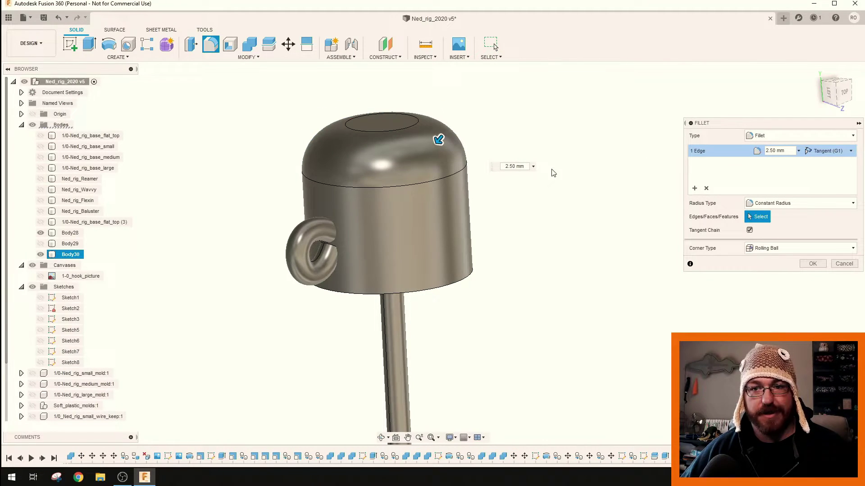
click(812, 264)
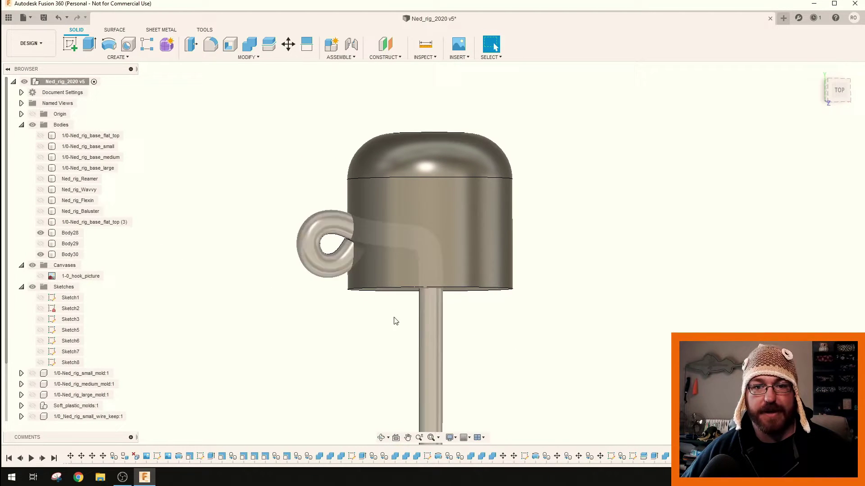
Step: Move Body30 9.50 mm along X and show Body29 beside it
click(70, 255)
right_click(72, 255)
click(83, 262)
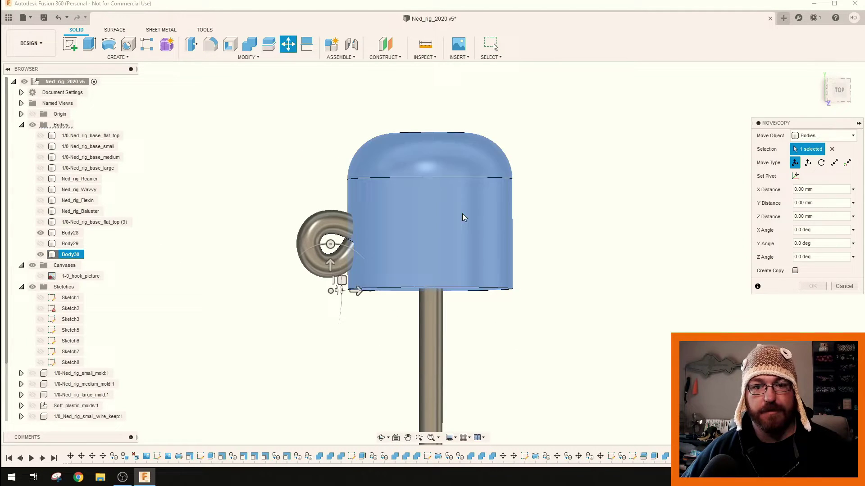
drag(345, 291, 515, 291)
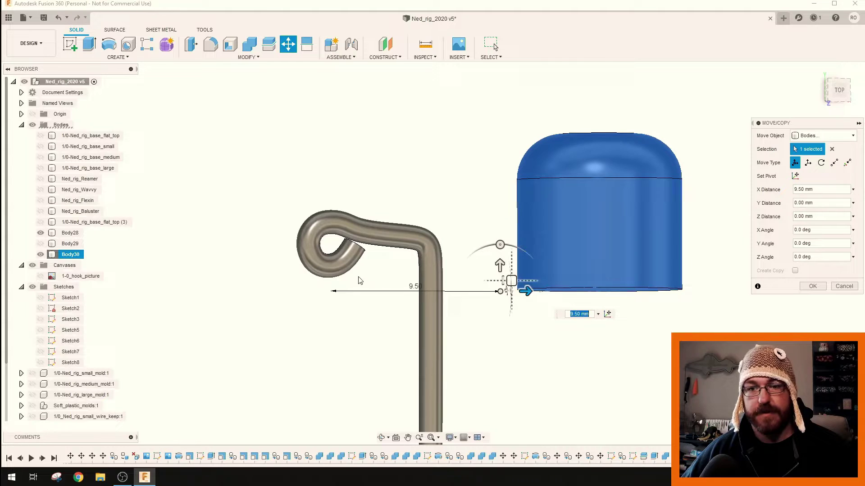
click(40, 244)
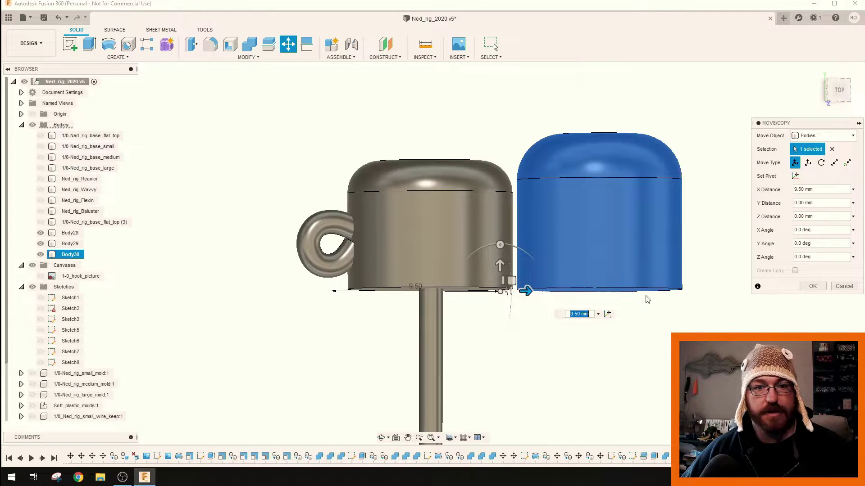
click(813, 286)
middle_drag(562, 355, 459, 342)
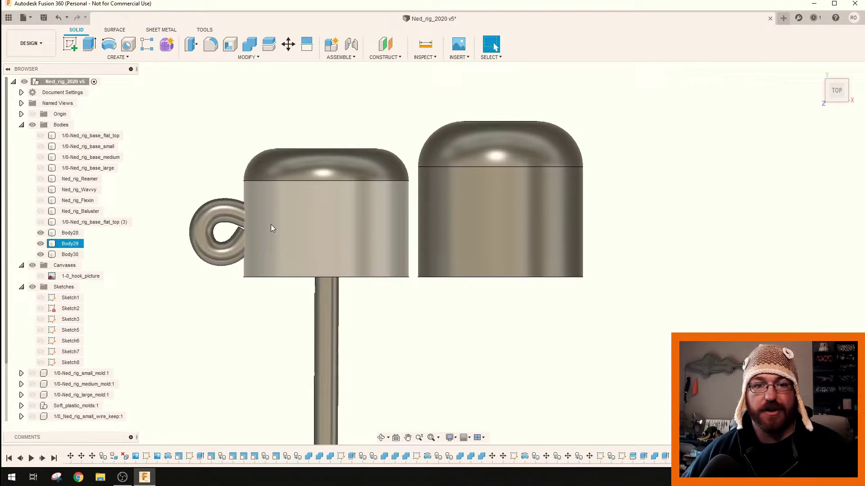
click(71, 254)
ctrl+click(197, 243)
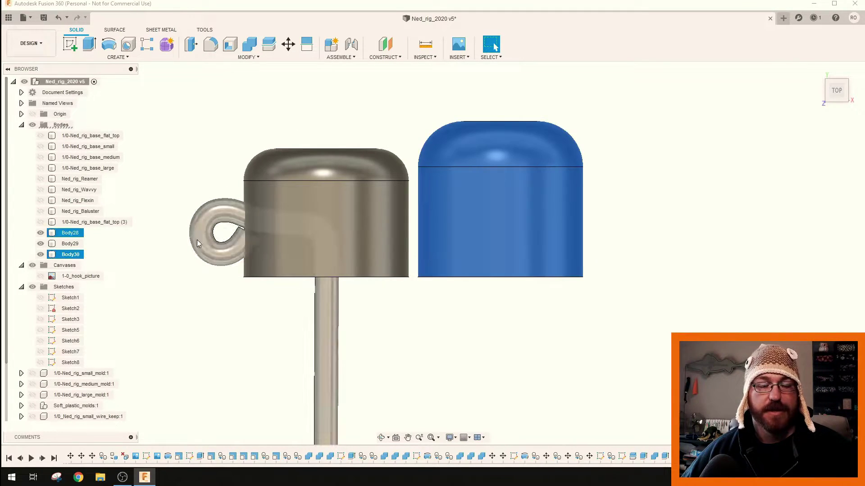
click(71, 244)
ctrl+click(70, 233)
shift+middle_drag(322, 220, 234, 303)
click(263, 58)
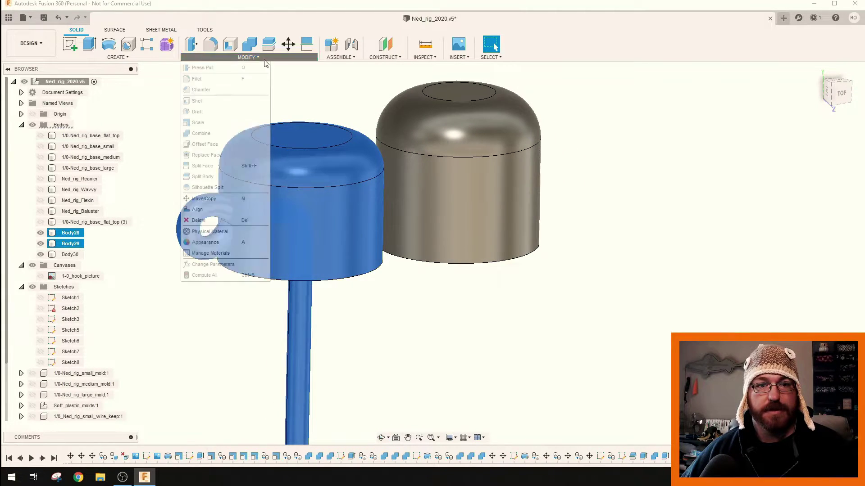
click(216, 133)
click(813, 206)
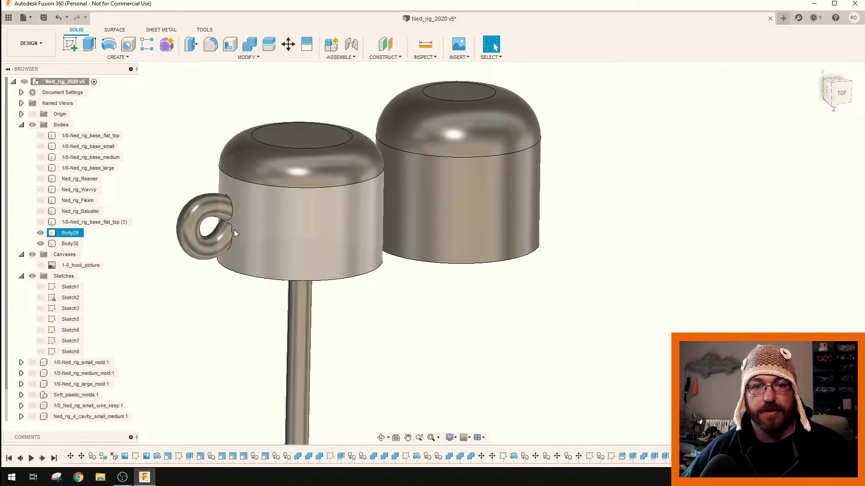
click(41, 234)
click(41, 233)
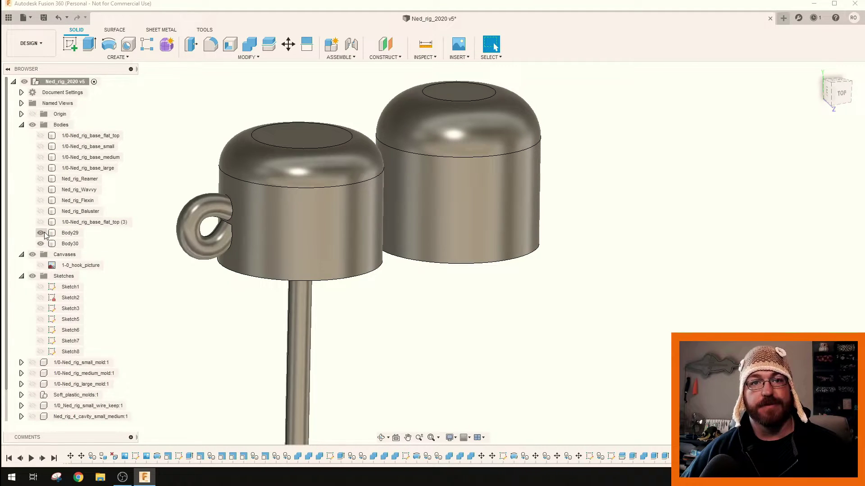
click(41, 233)
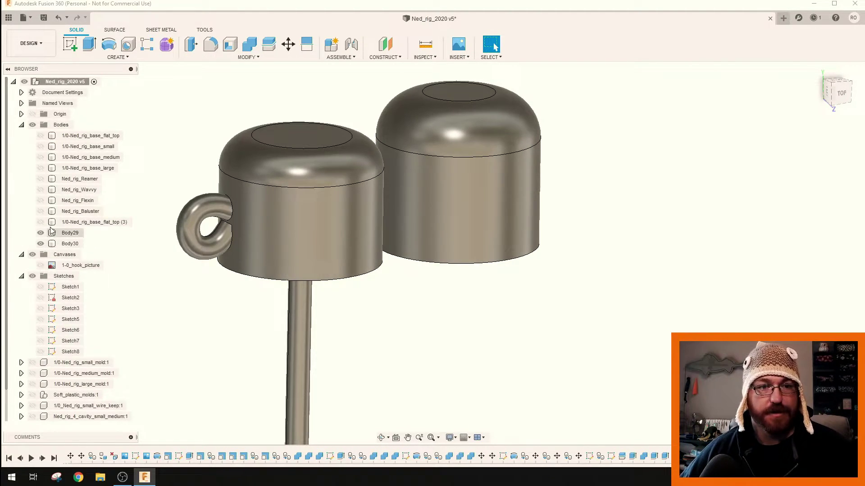
key(ctrl+z)
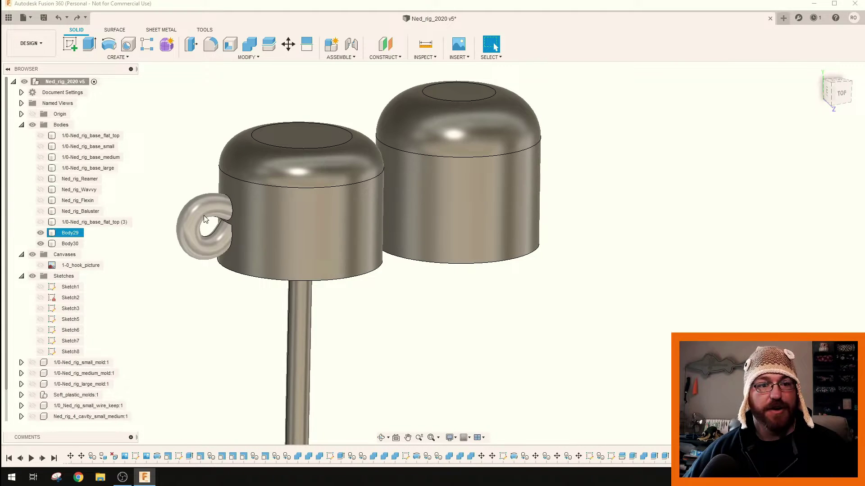
key(ctrl+z)
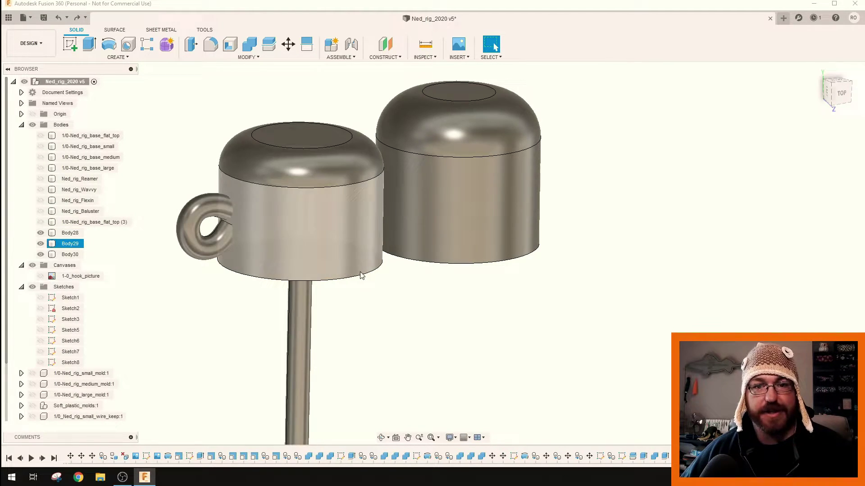
scroll(437, 287, down, 3)
shift+middle_drag(438, 286, 489, 233)
scroll(500, 288, down, 2)
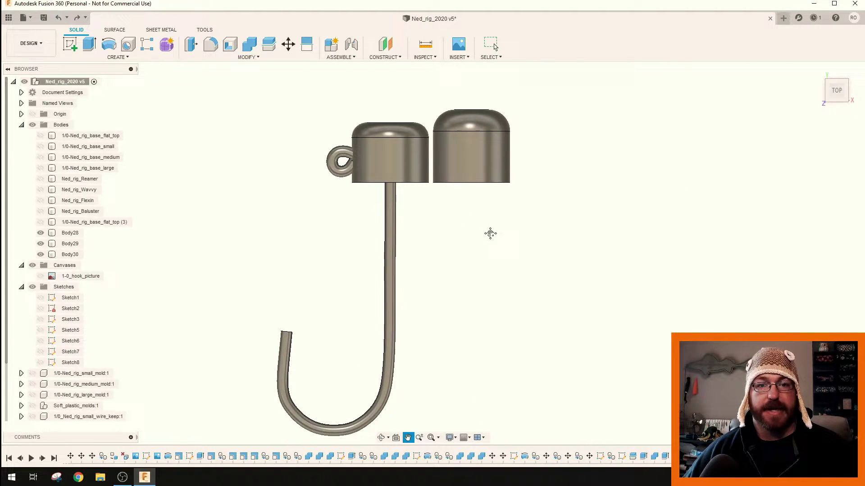
scroll(490, 233, up, 1)
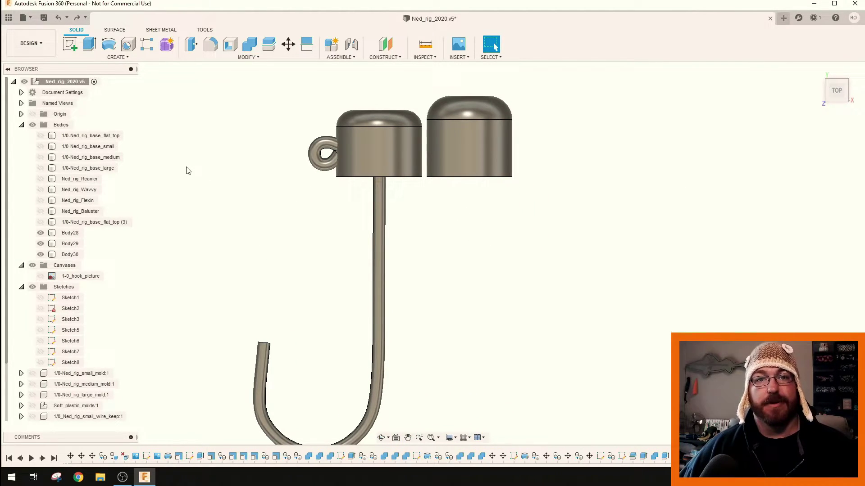
Step: Hide Body28–30 and briefly display the flat-top, small and medium base bodies
click(41, 255)
click(41, 243)
click(40, 232)
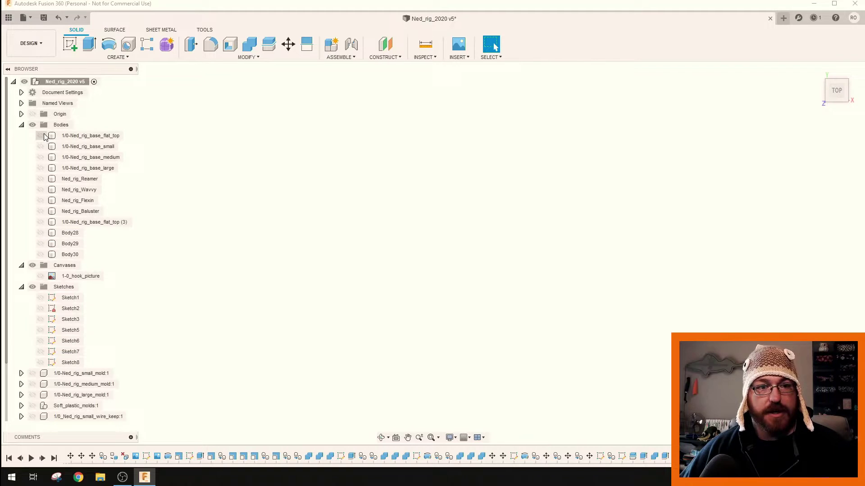
click(40, 136)
click(41, 147)
click(41, 157)
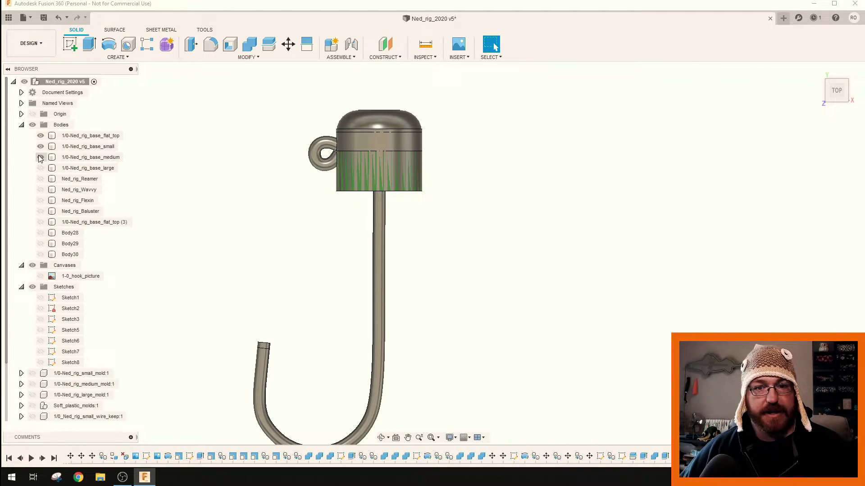
click(40, 157)
click(40, 147)
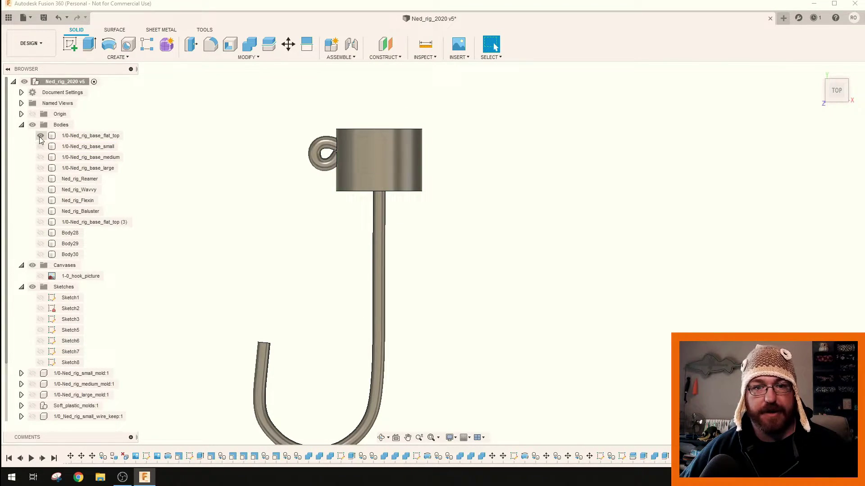
click(40, 136)
Step: Layer the flat-top, small, medium and large base bodies in turn, then hide them all
click(41, 136)
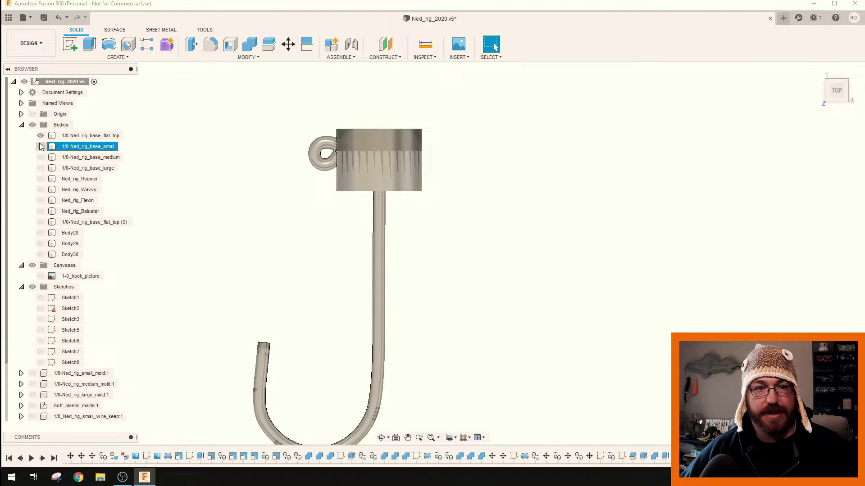
click(40, 147)
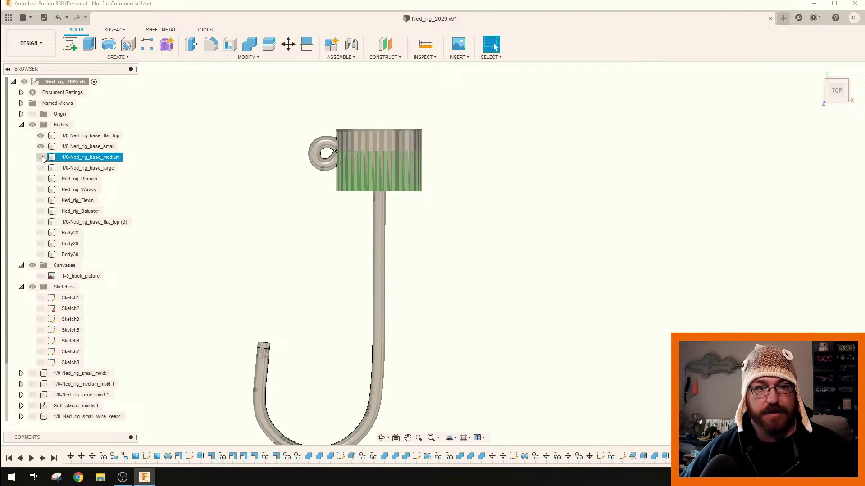
click(41, 157)
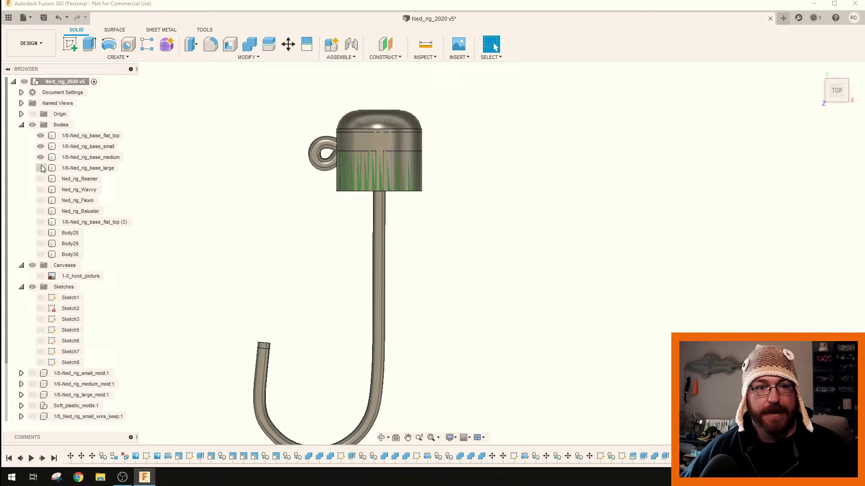
click(41, 167)
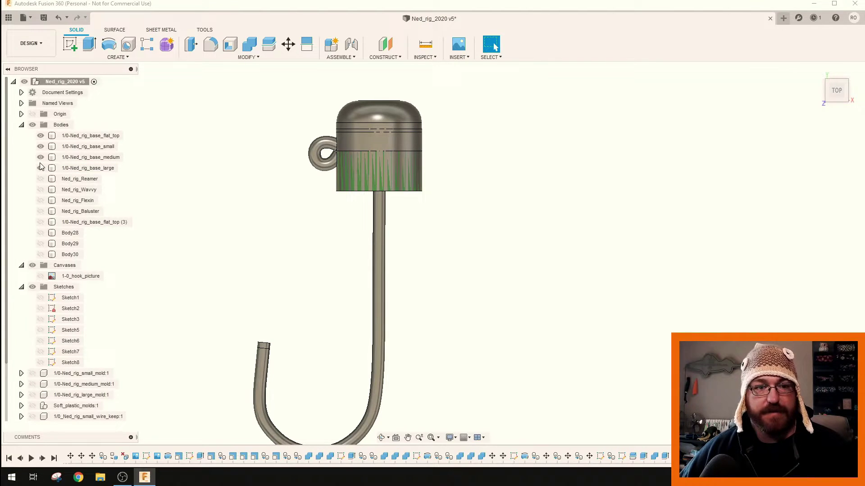
click(41, 168)
click(40, 157)
click(41, 146)
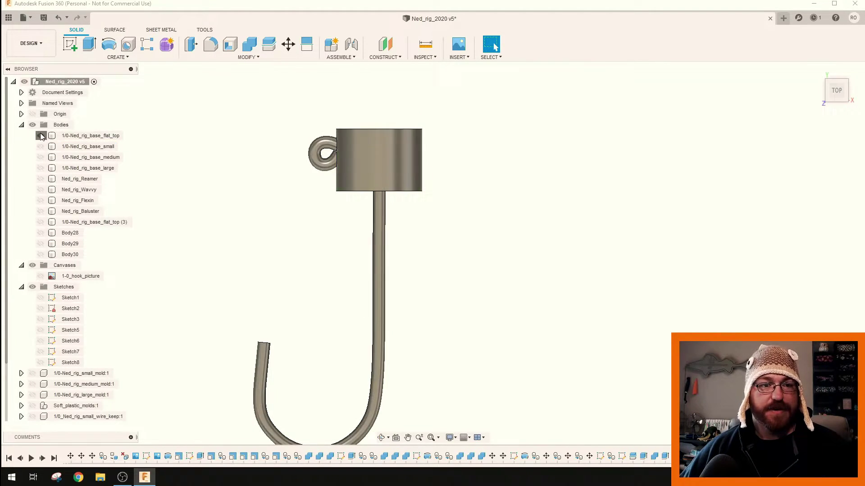
click(41, 135)
click(40, 158)
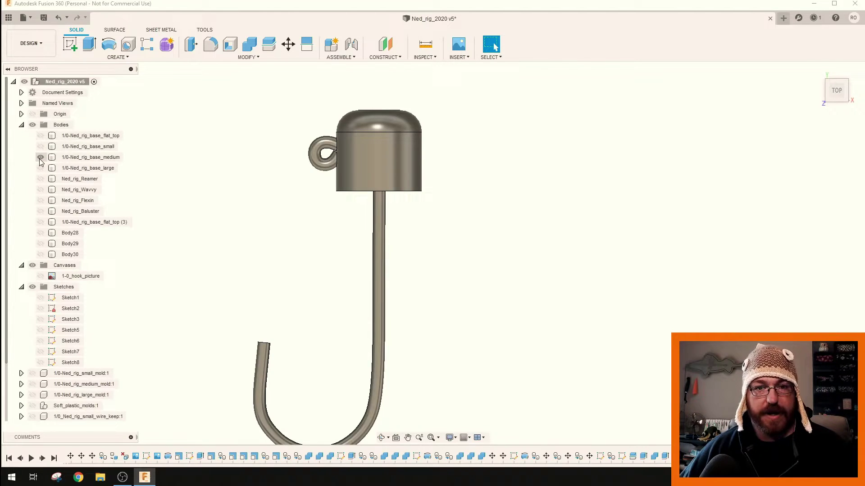
click(41, 157)
scroll(41, 256, down, 1)
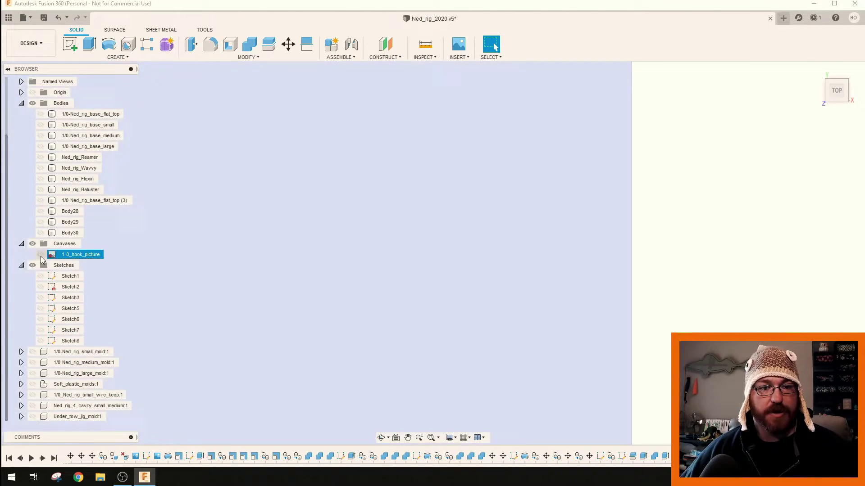
Step: Collapse Bodies and Sketches, hide the canvas, show 1/0-Ned_rig_small_mold:1 and fit it with F6
click(22, 104)
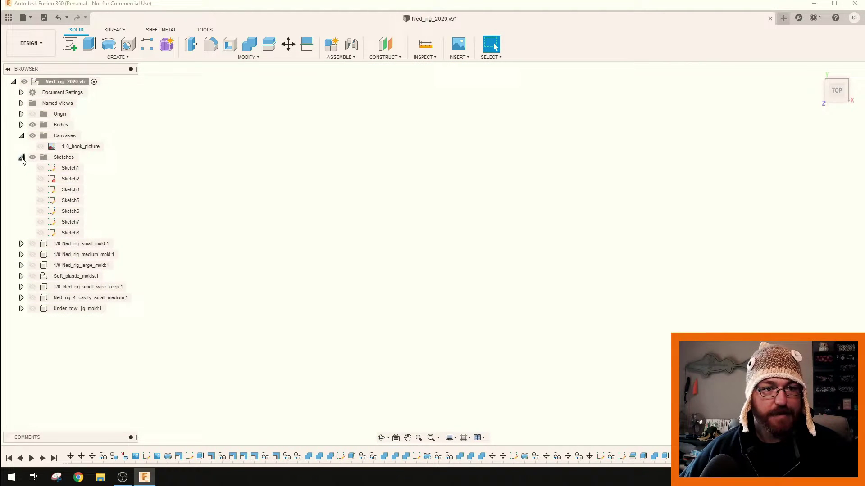
click(22, 158)
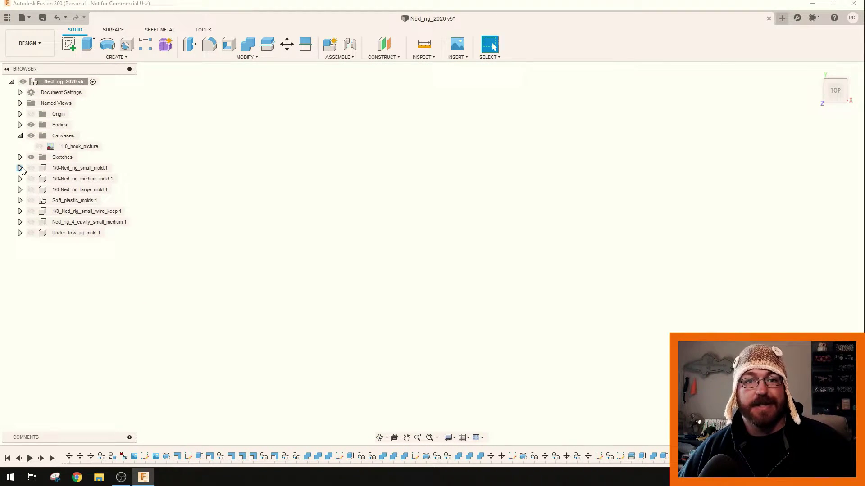
click(31, 135)
click(20, 168)
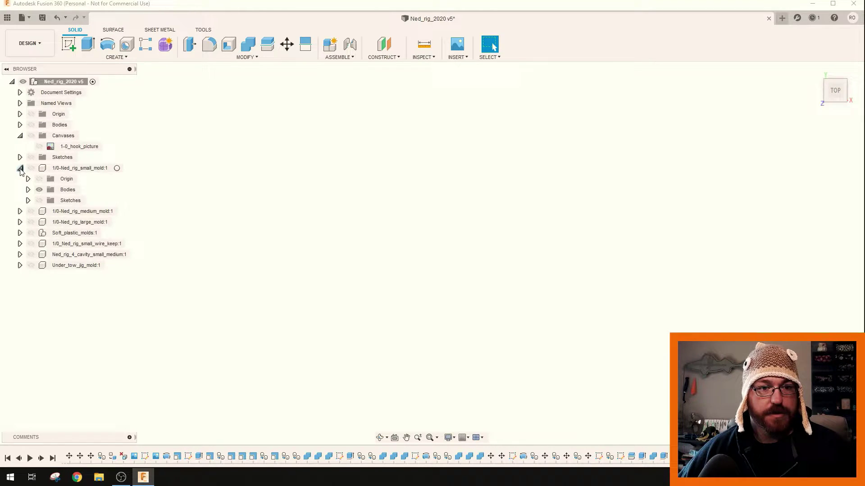
click(31, 168)
key(F6)
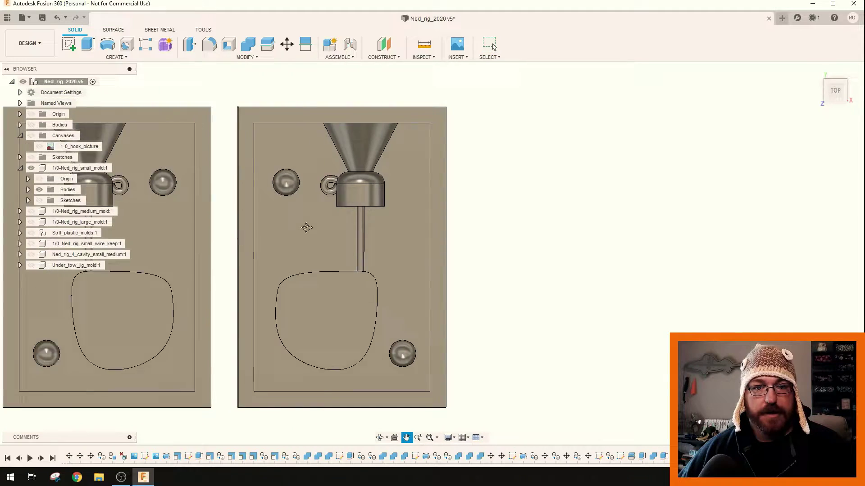
shift+middle_drag(385, 253, 413, 246)
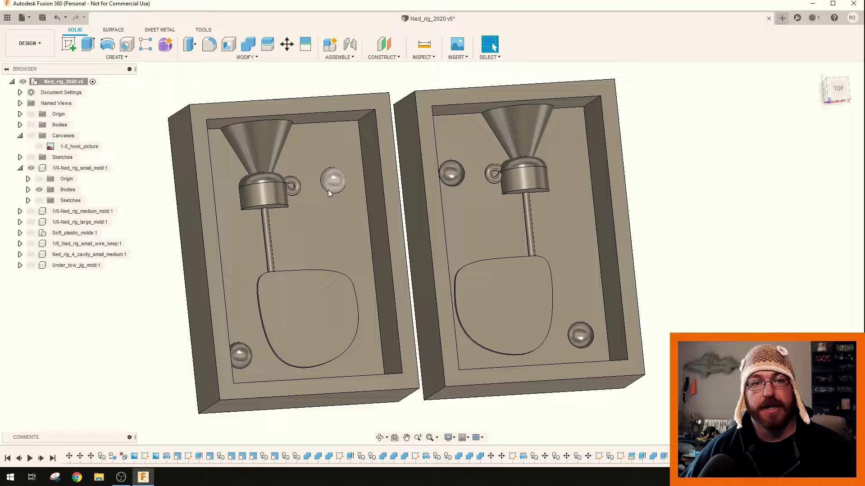
scroll(268, 199, up, 3)
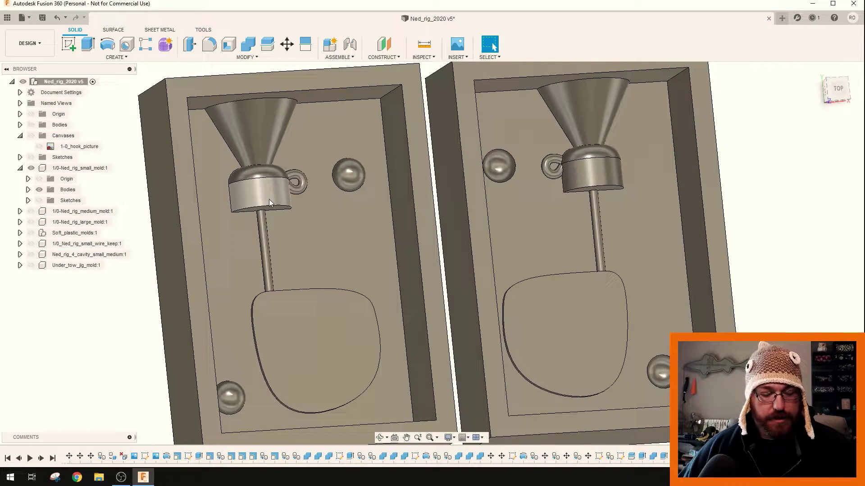
Step: Expand the small, medium and large molds' bodies, showing the large mold and hiding the medium
click(28, 189)
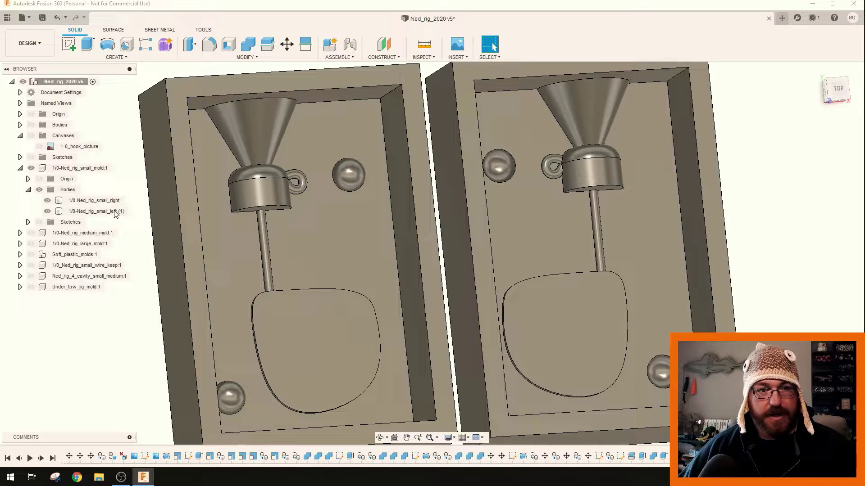
click(19, 233)
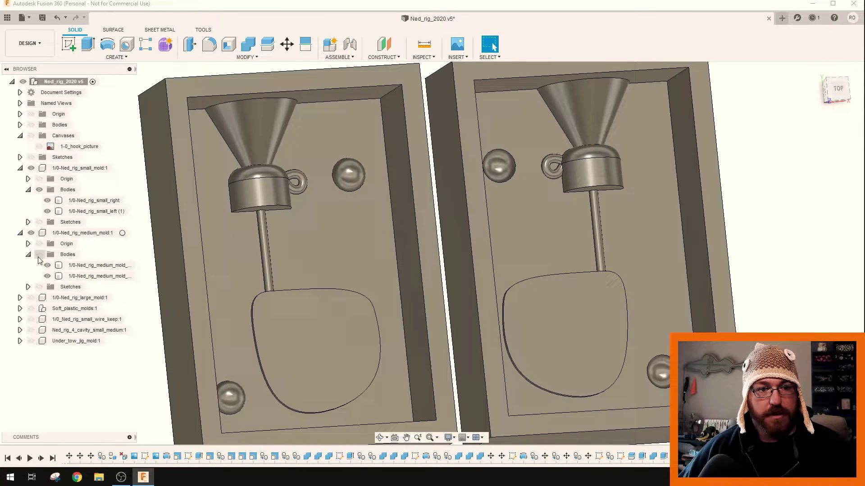
click(20, 299)
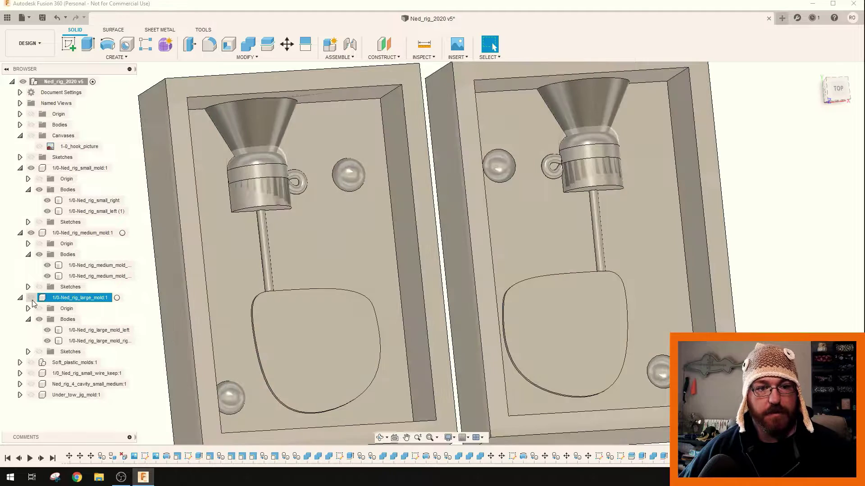
click(31, 299)
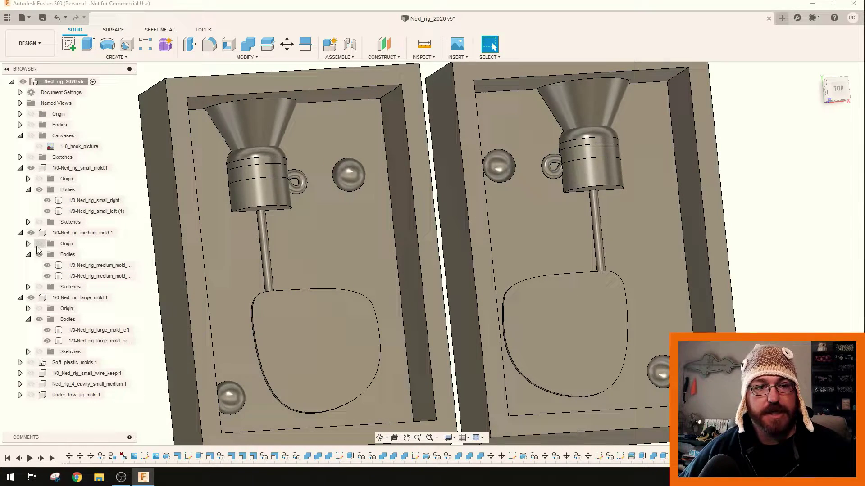
click(31, 233)
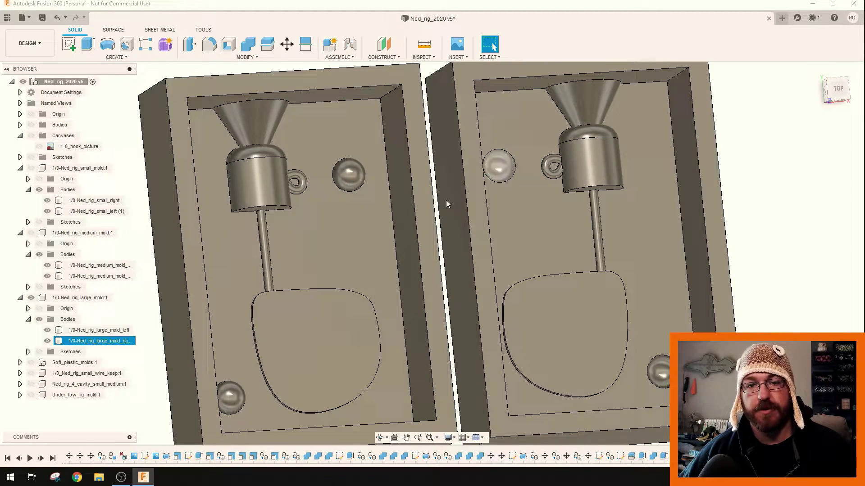
Step: Orbit and zoom to a near top-down view of both mold halves
scroll(324, 249, down, 3)
scroll(296, 199, up, 5)
shift+middle_drag(295, 199, 352, 241)
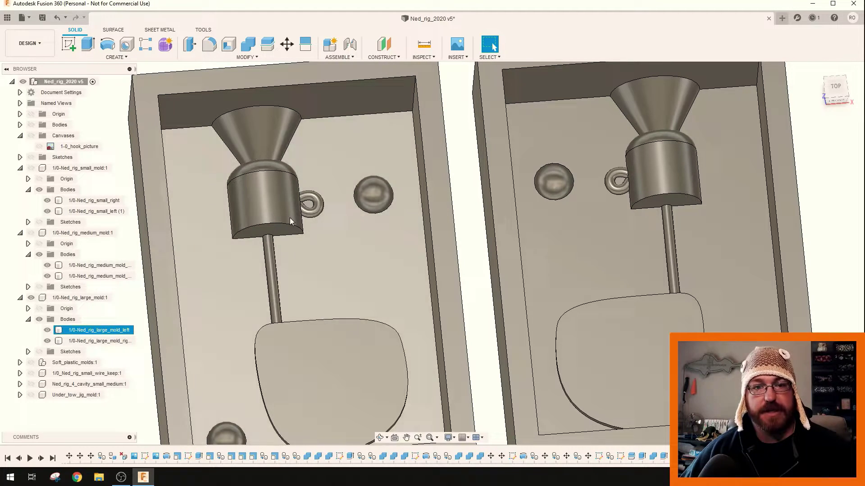
shift+middle_drag(290, 217, 282, 225)
scroll(260, 153, up, 10)
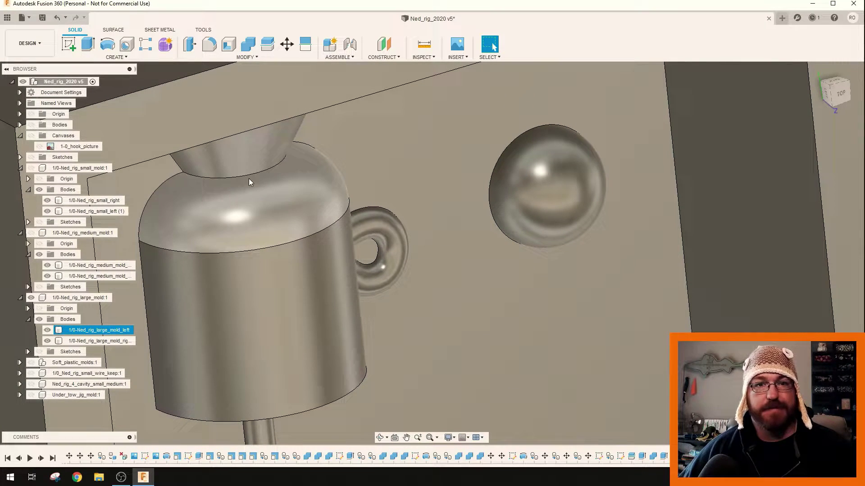
scroll(250, 181, down, 10)
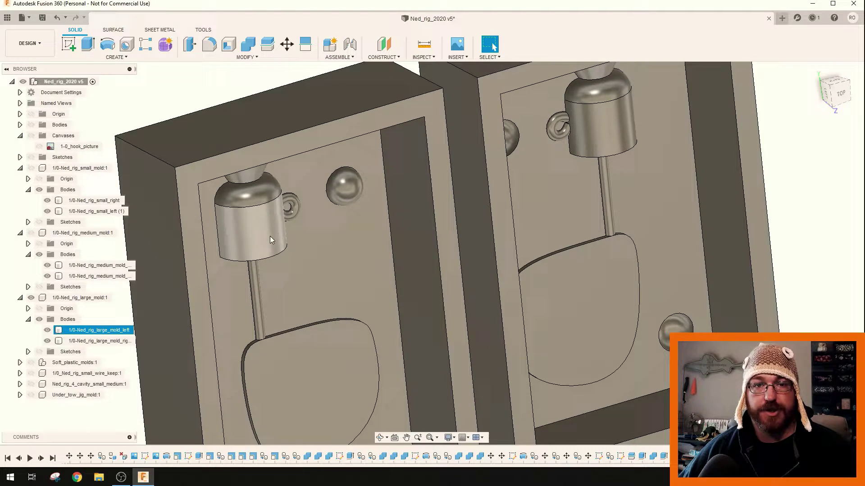
scroll(256, 279, down, 3)
shift+middle_drag(266, 293, 257, 255)
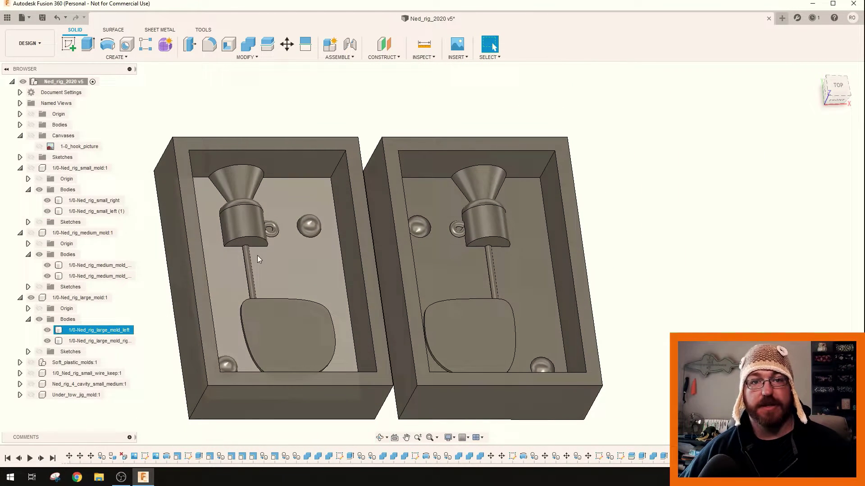
key(Escape)
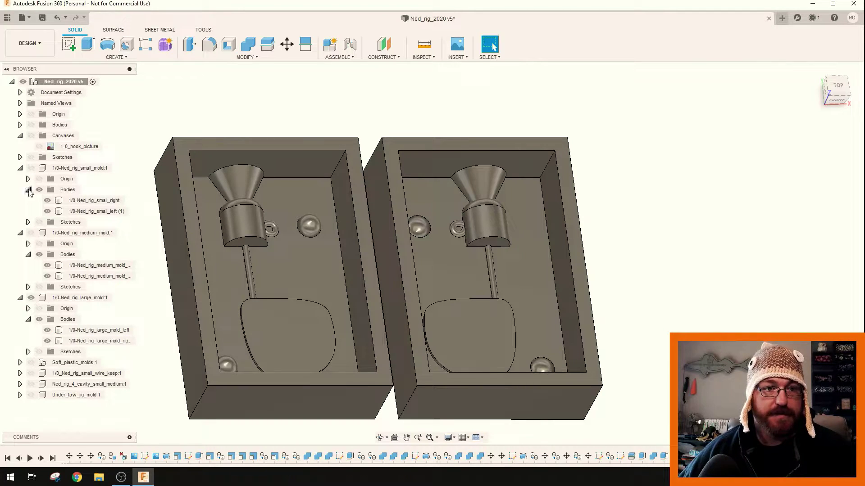
Step: Collapse the small, medium and large mold components in the Browser
click(19, 168)
click(20, 179)
click(20, 189)
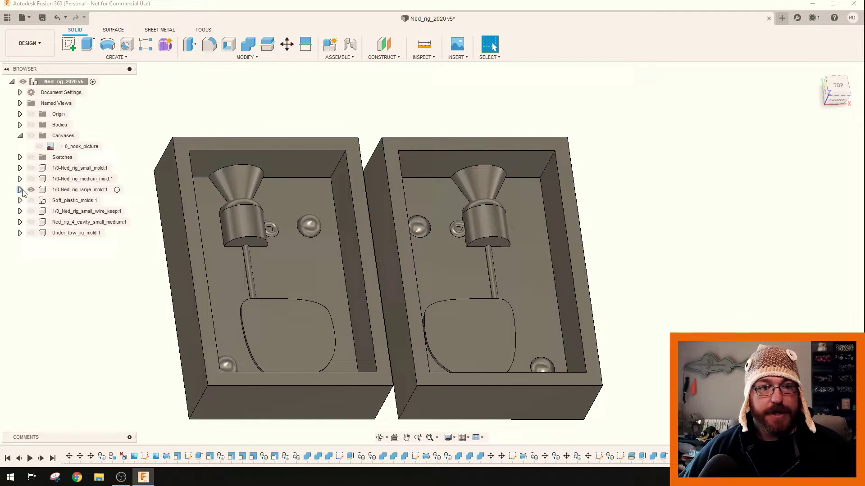
Step: Hide the 1/0-Ned_rig_large_mold component so no mold halves remain visible
click(31, 190)
click(31, 190)
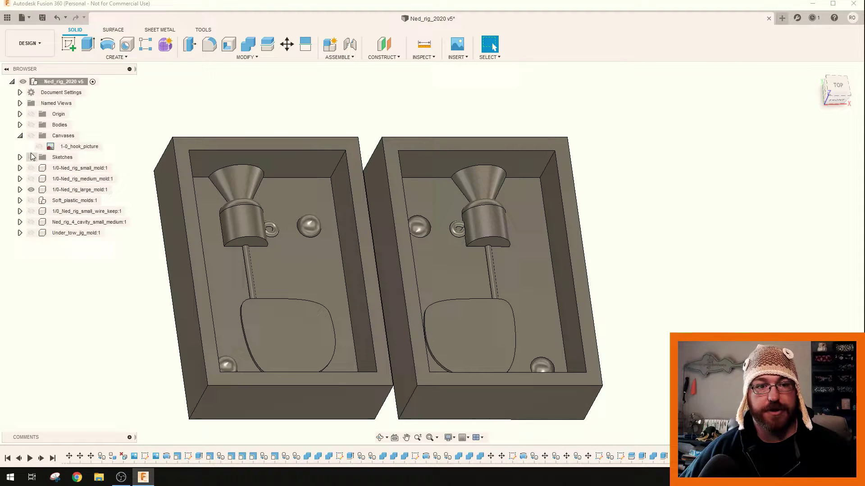
click(31, 190)
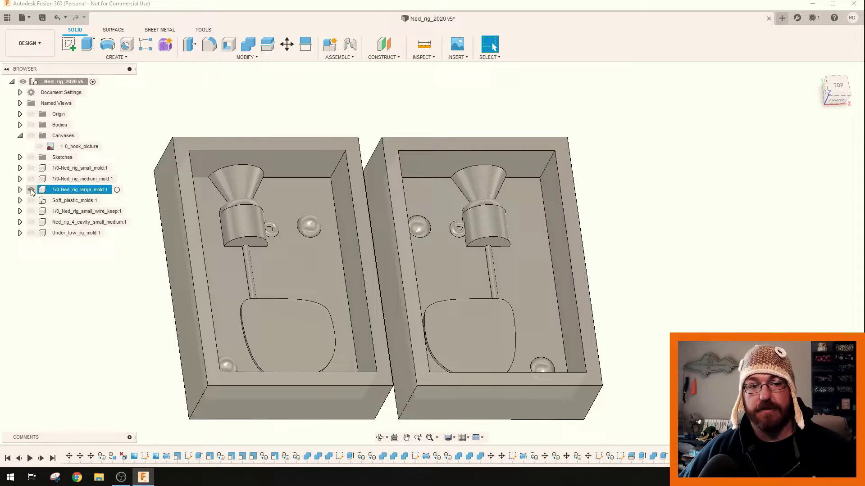
click(31, 190)
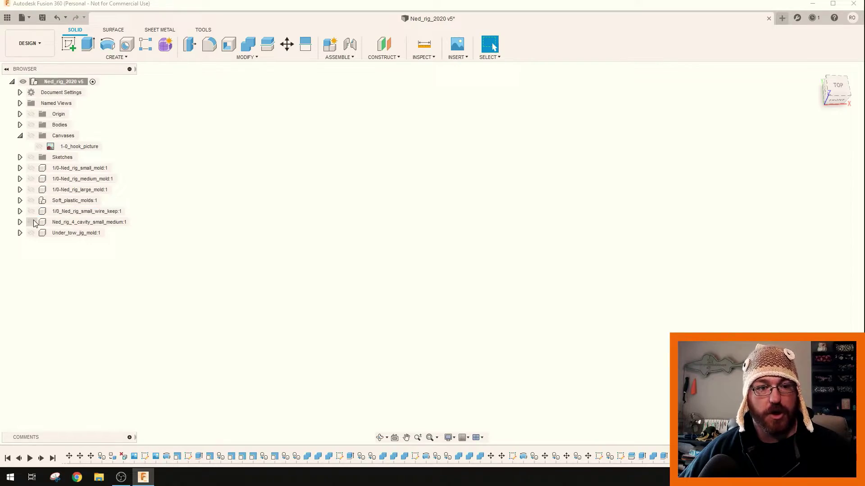
Step: Show Ned_rig_4_cavity_small_medium:1 and frame both five-cavity halves in the view
click(32, 222)
scroll(450, 293, down, 5)
middle_drag(450, 288, 411, 262)
scroll(369, 238, down, 2)
scroll(375, 242, up, 3)
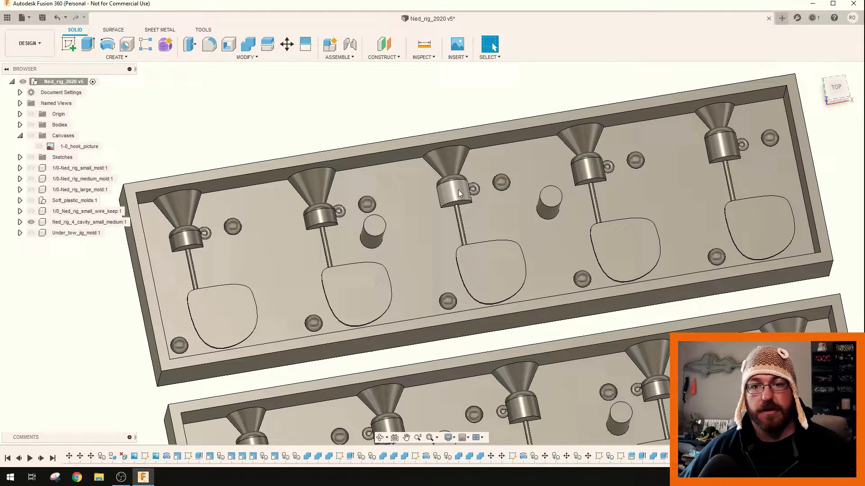
middle_drag(520, 236, 458, 209)
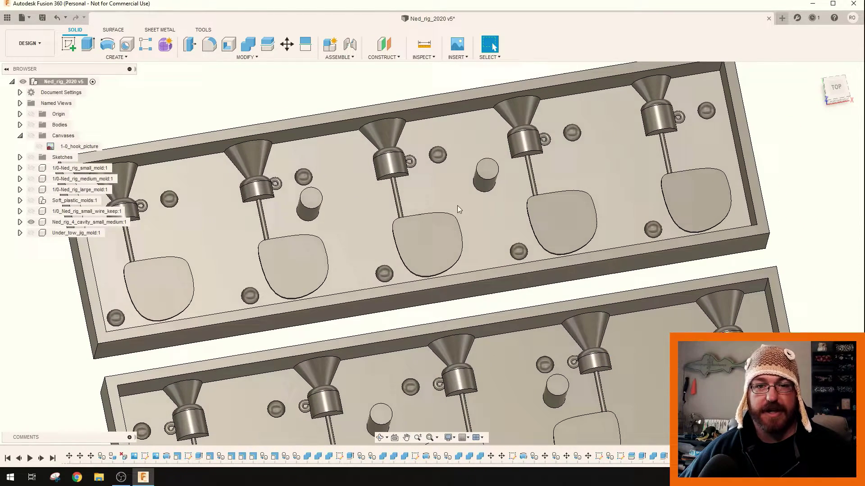
scroll(651, 211, down, 4)
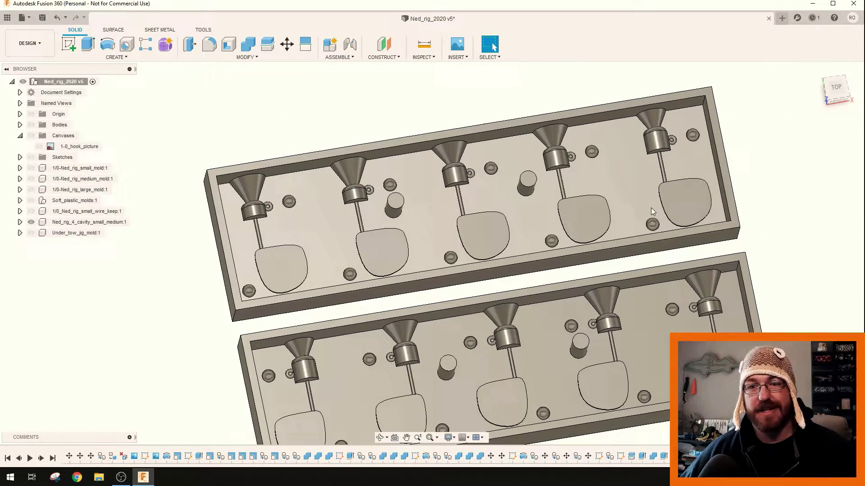
middle_drag(651, 207, 574, 170)
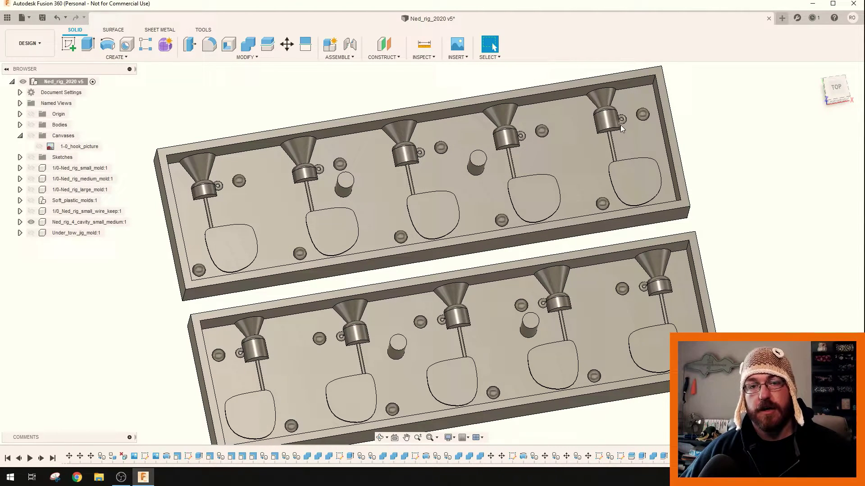
scroll(510, 174, down, 1)
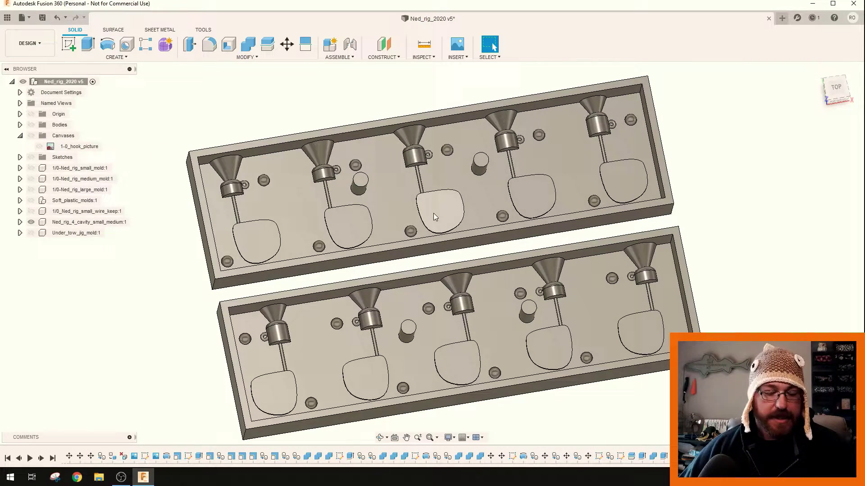
middle_drag(450, 202, 394, 219)
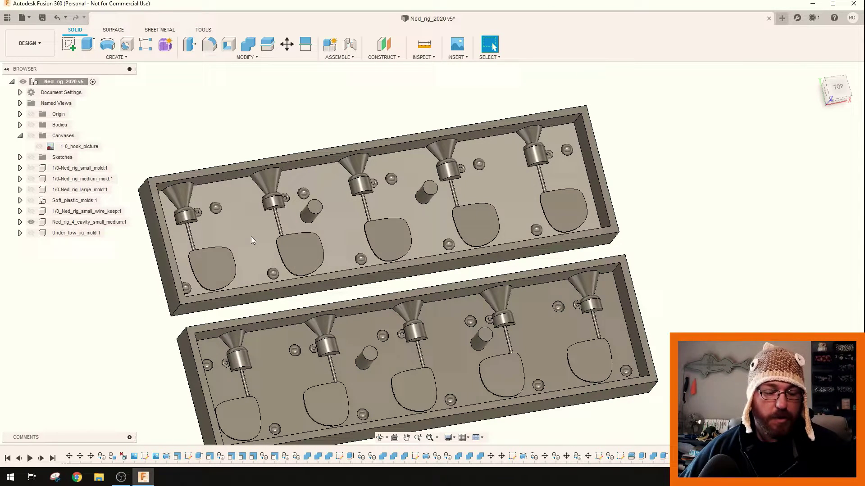
shift+middle_drag(253, 236, 233, 258)
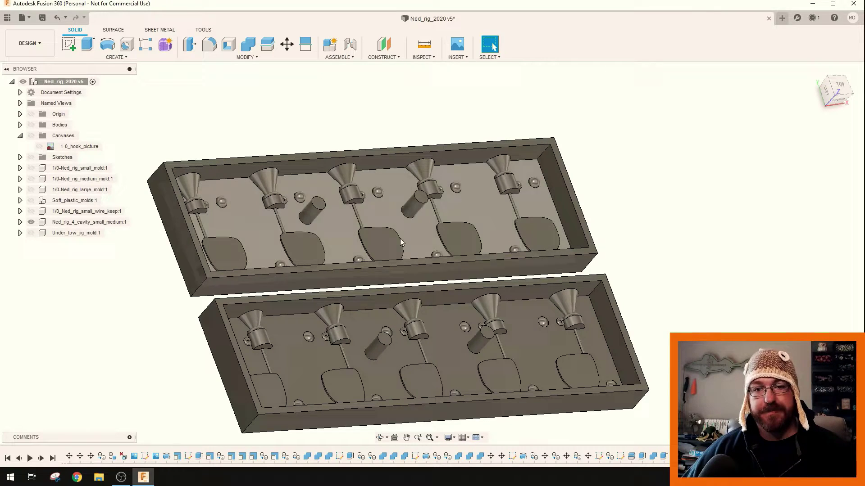
scroll(332, 231, up, 2)
scroll(233, 236, down, 2)
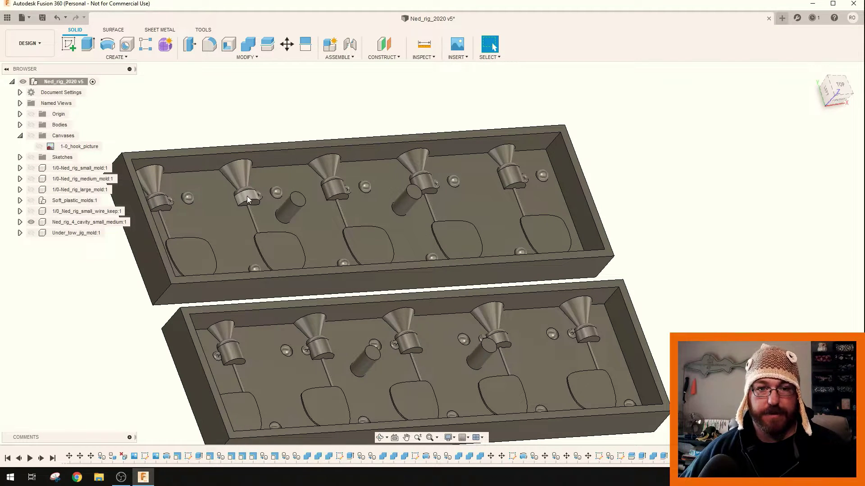
scroll(246, 195, up, 4)
scroll(283, 211, down, 3)
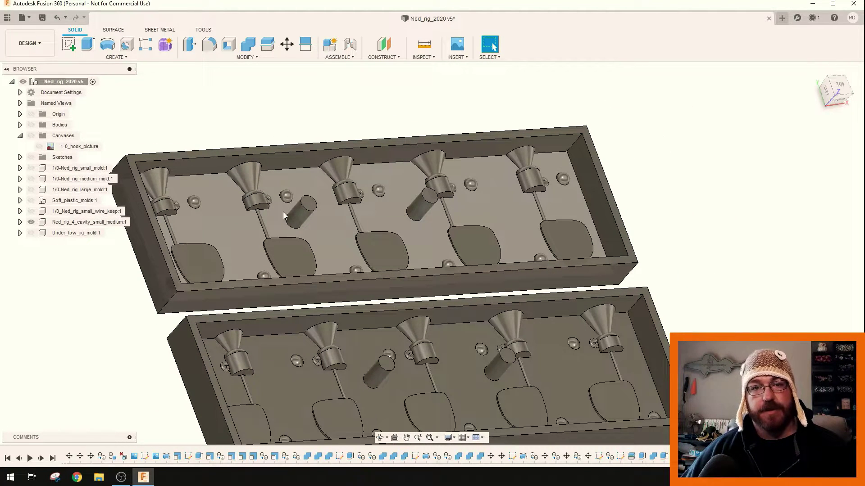
shift+middle_drag(336, 236, 290, 255)
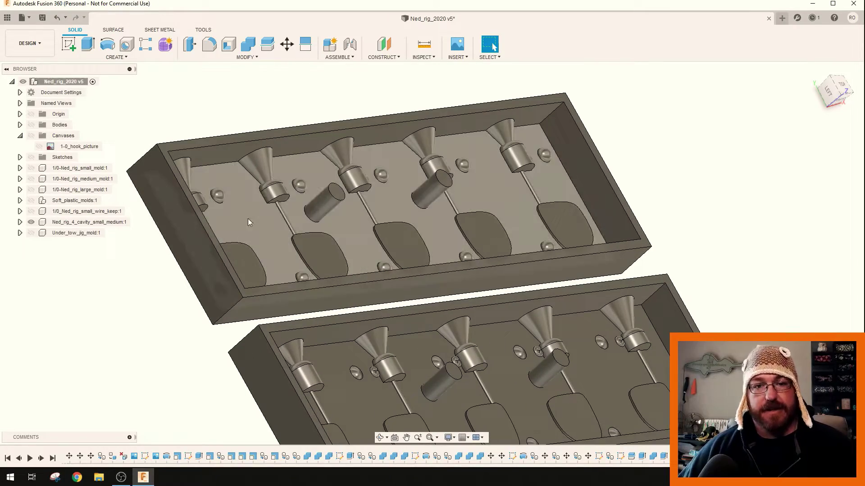
scroll(301, 244, down, 4)
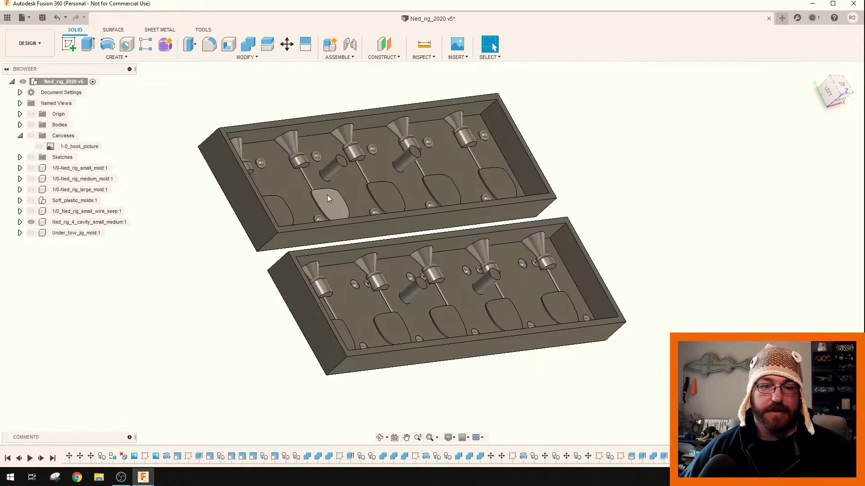